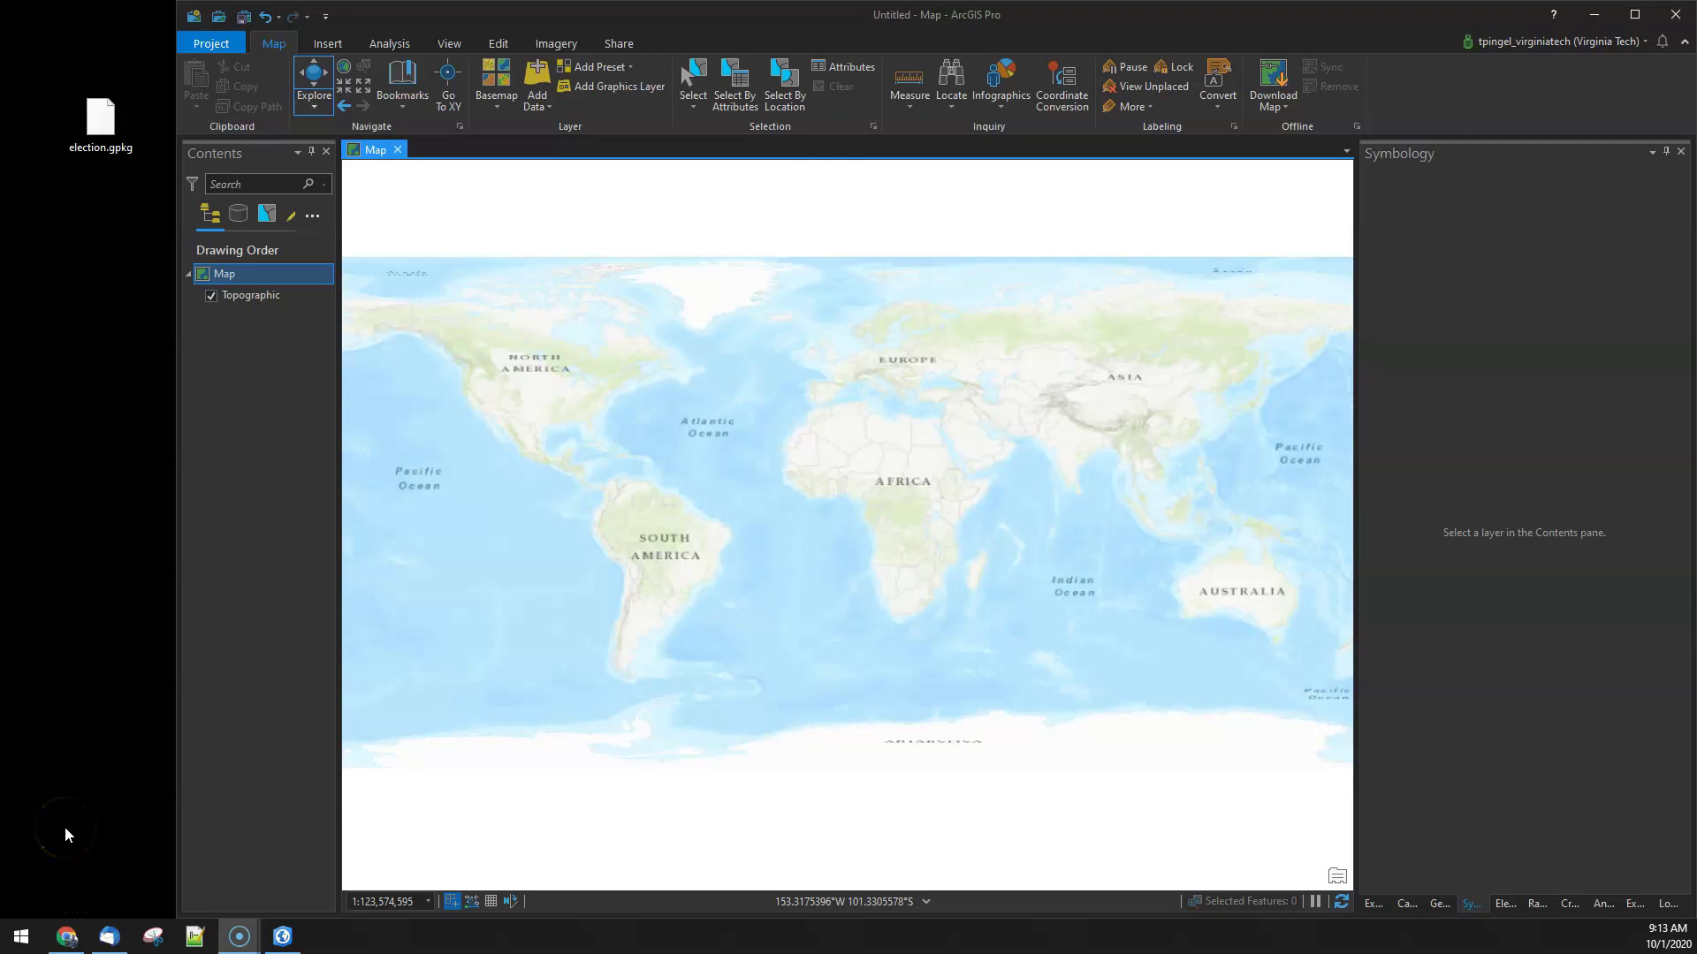
After a failed drag-and-drop, browse through Add Data to election.gpkg on the Desktop
drag(101, 119, 727, 490)
click(1066, 500)
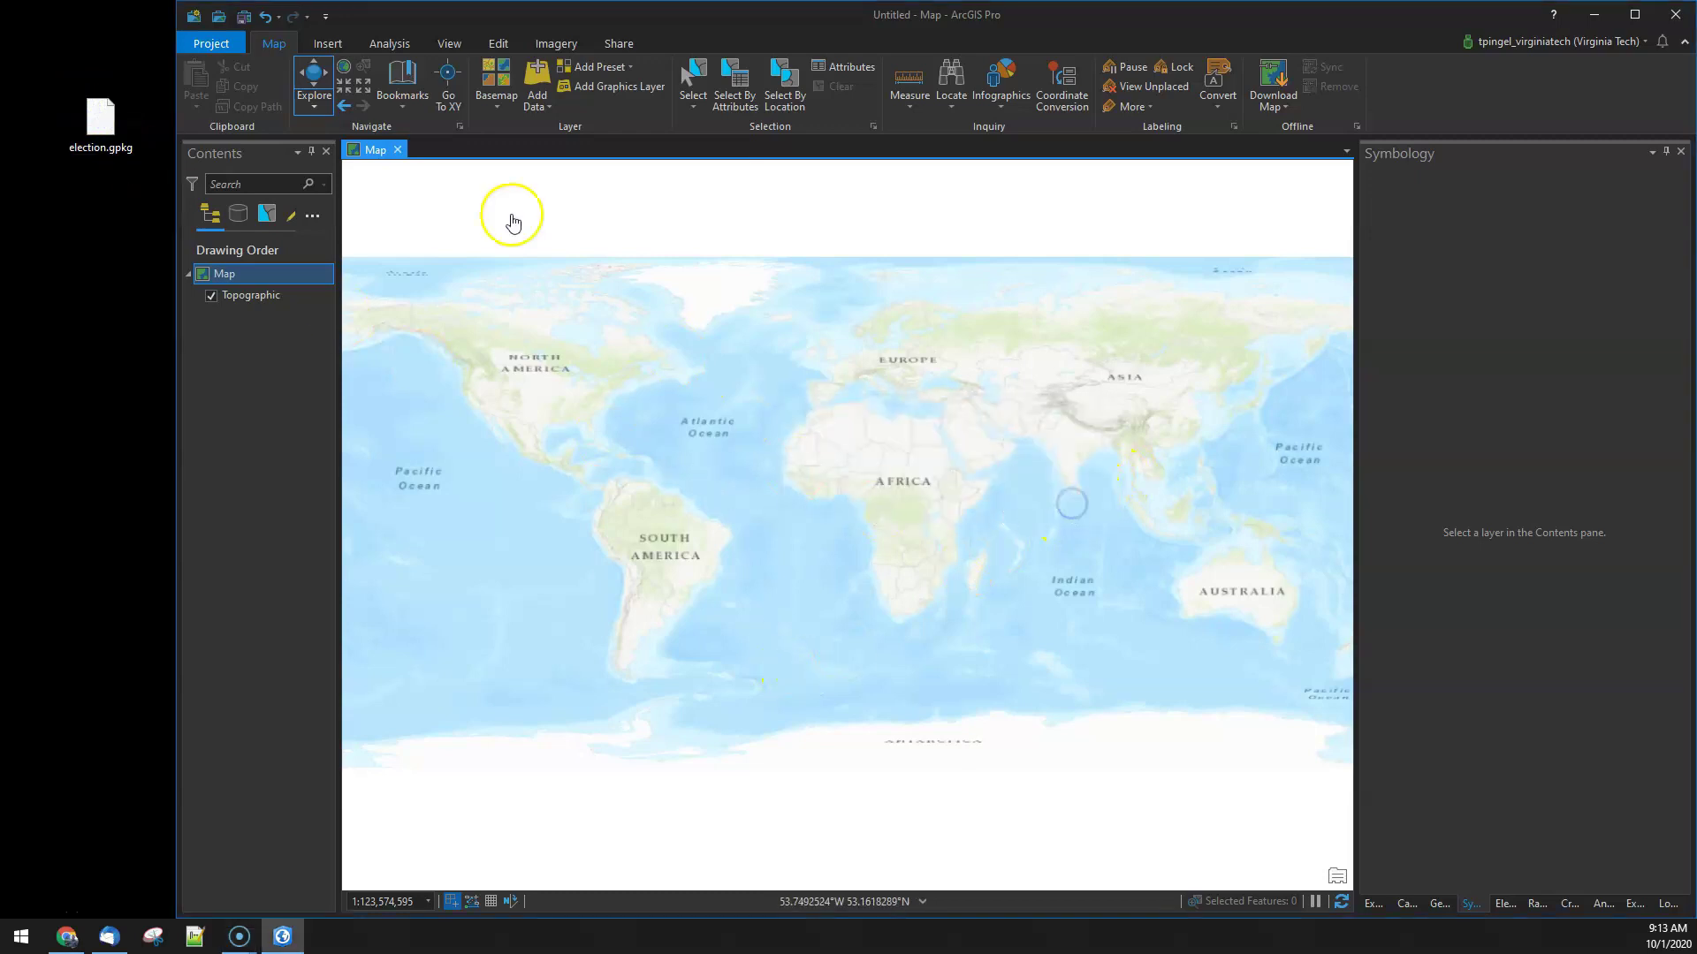
click(537, 100)
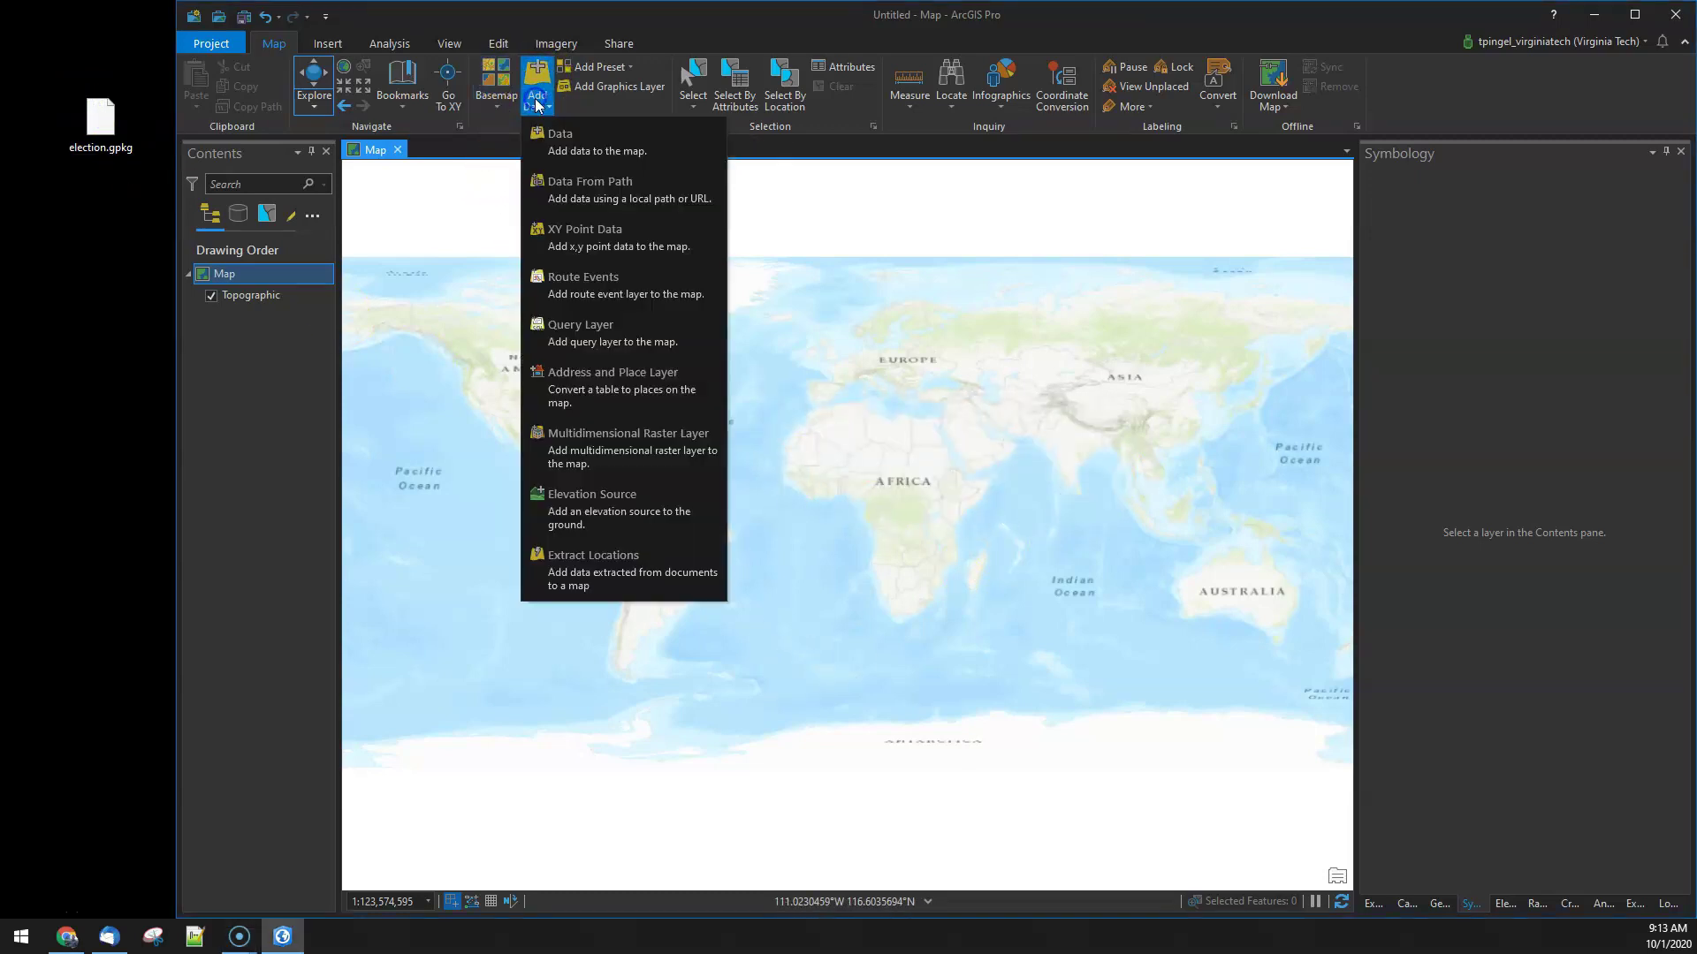
click(566, 151)
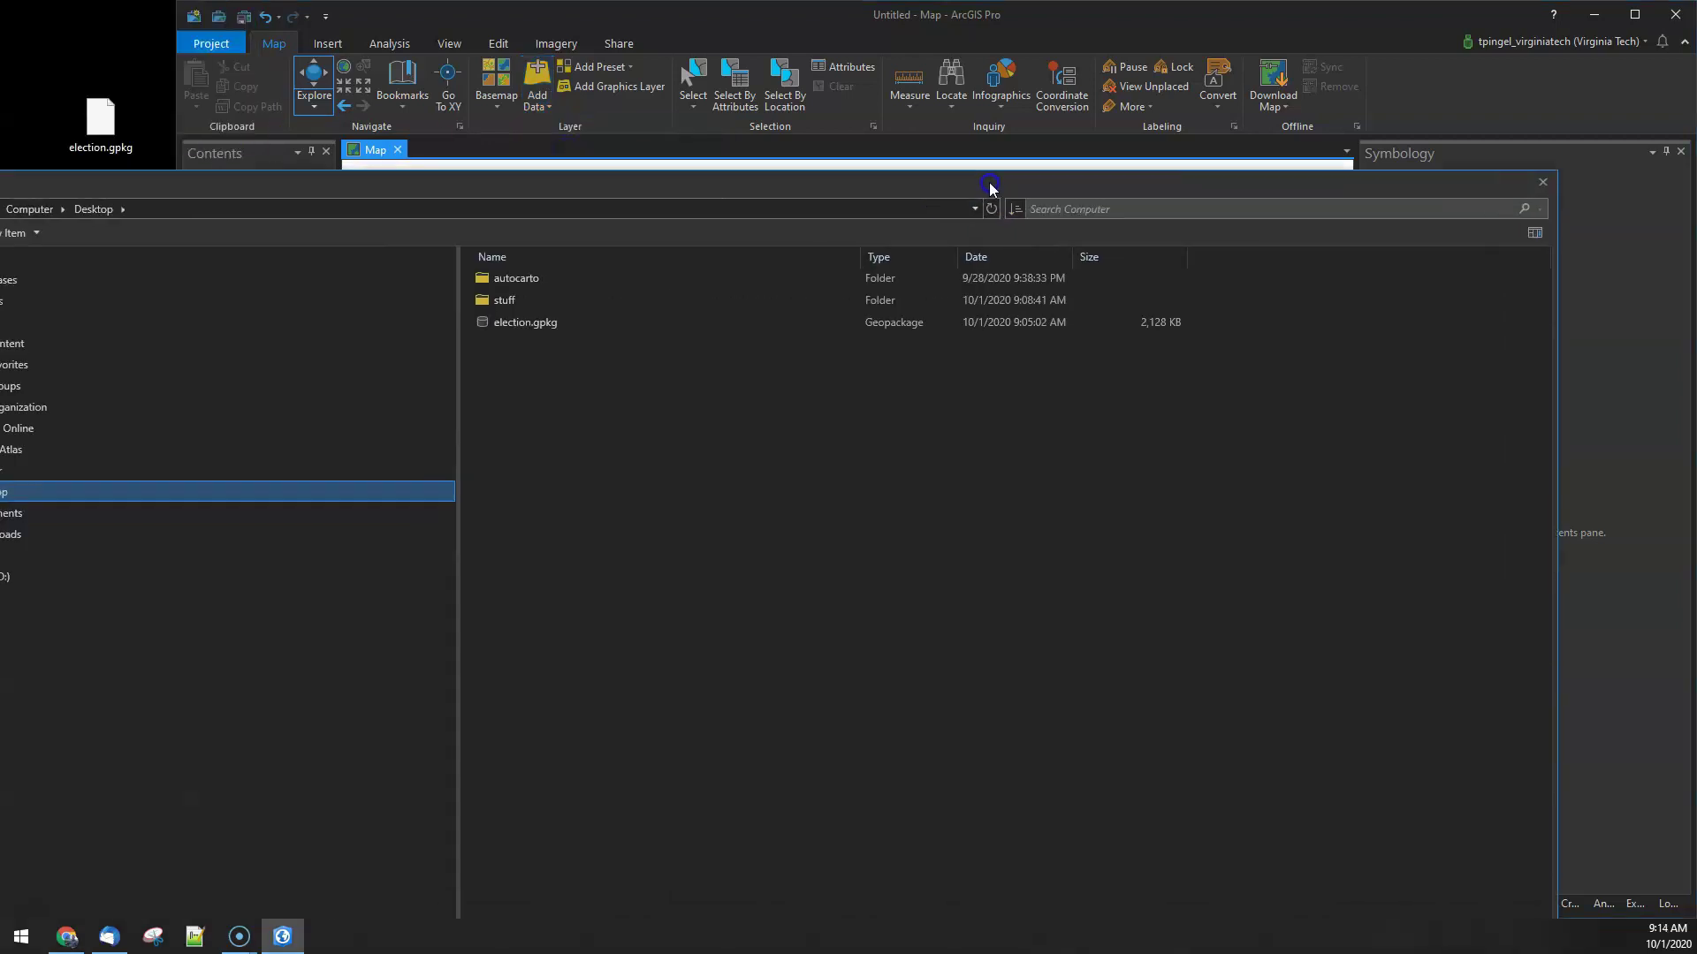
click(594, 320)
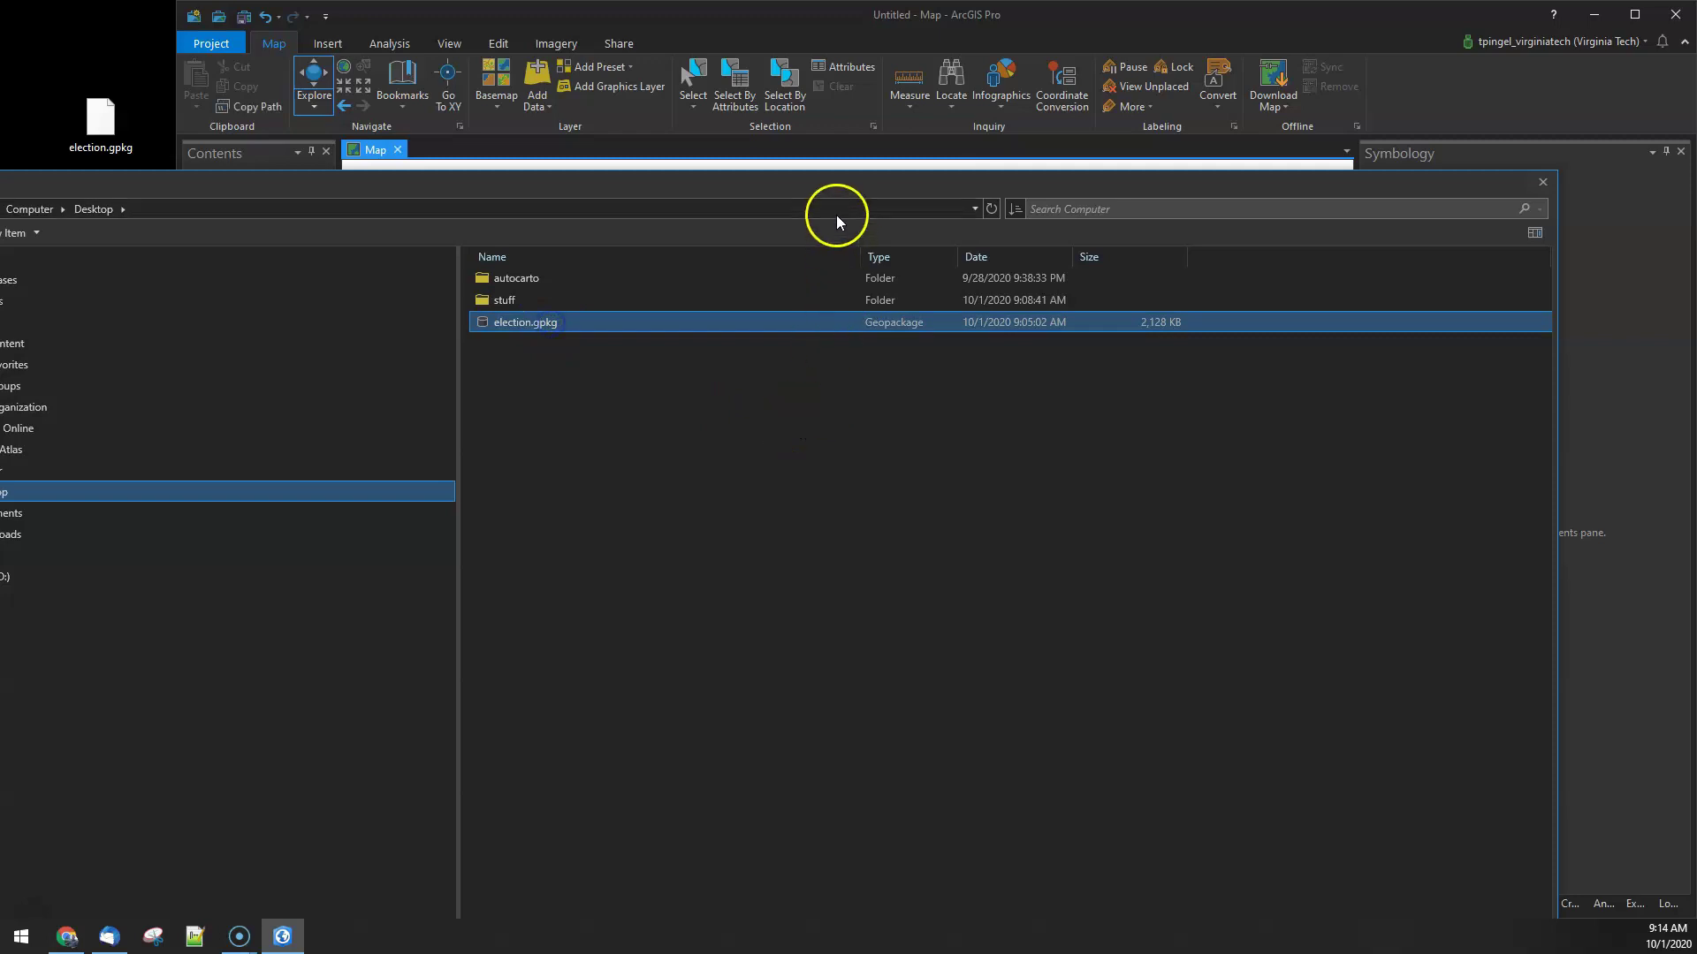
Open election.gpkg and add its main.election layer to the map
drag(831, 190, 731, 79)
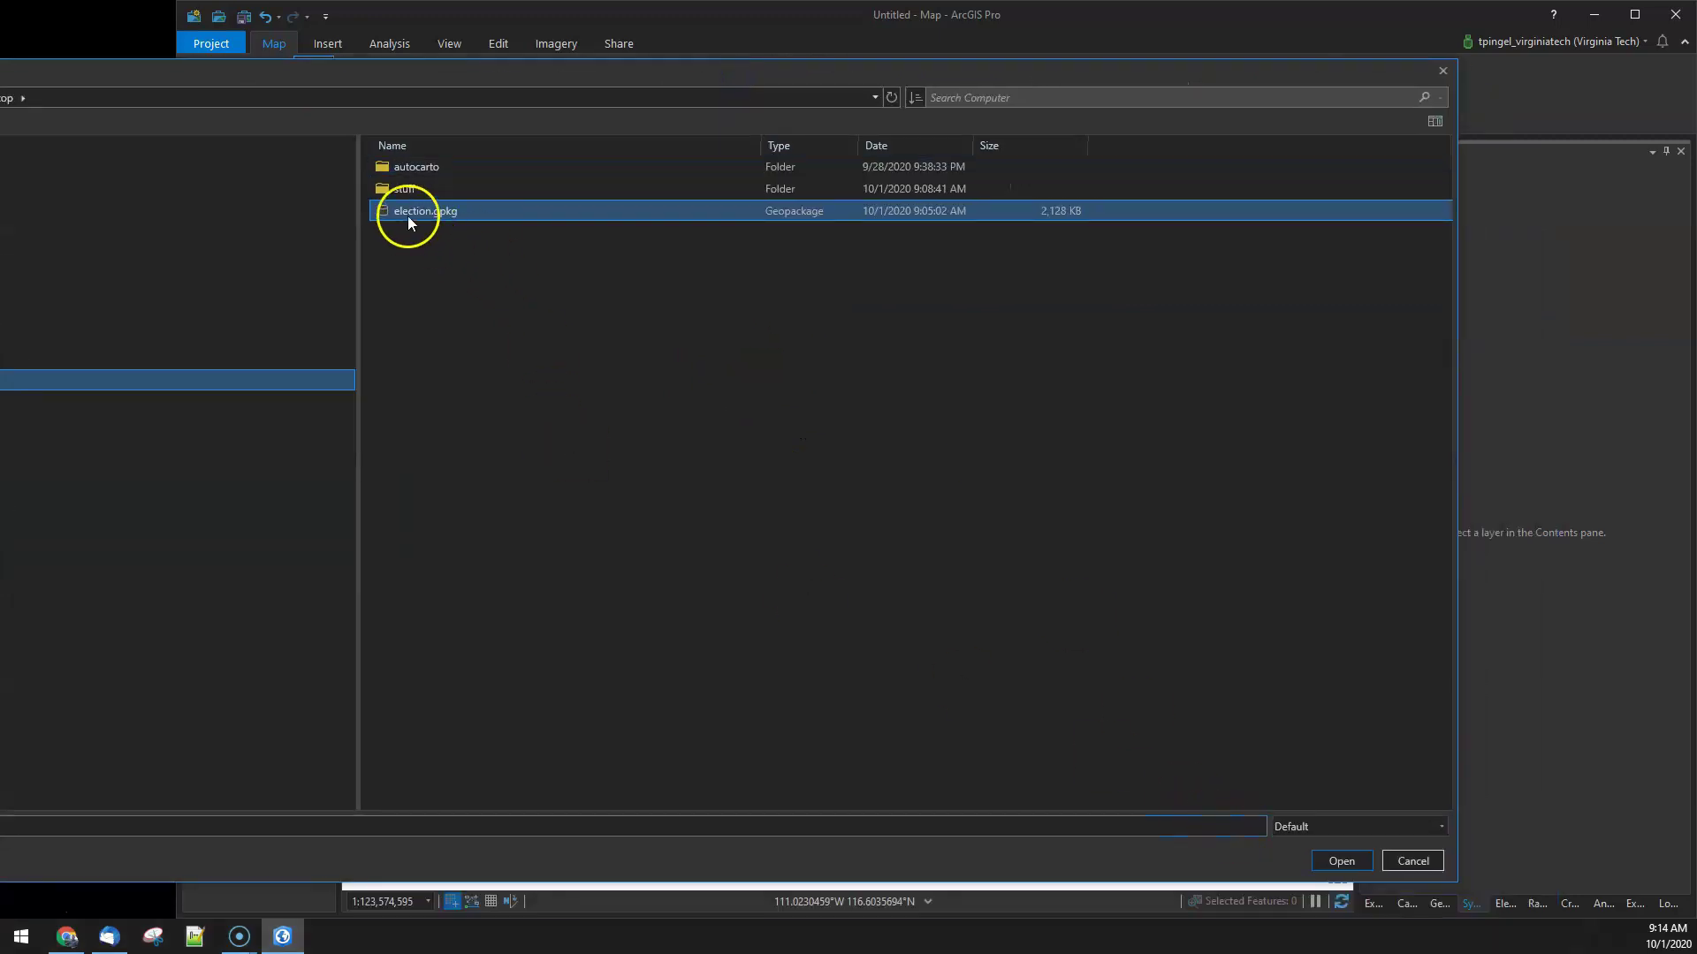
click(1342, 862)
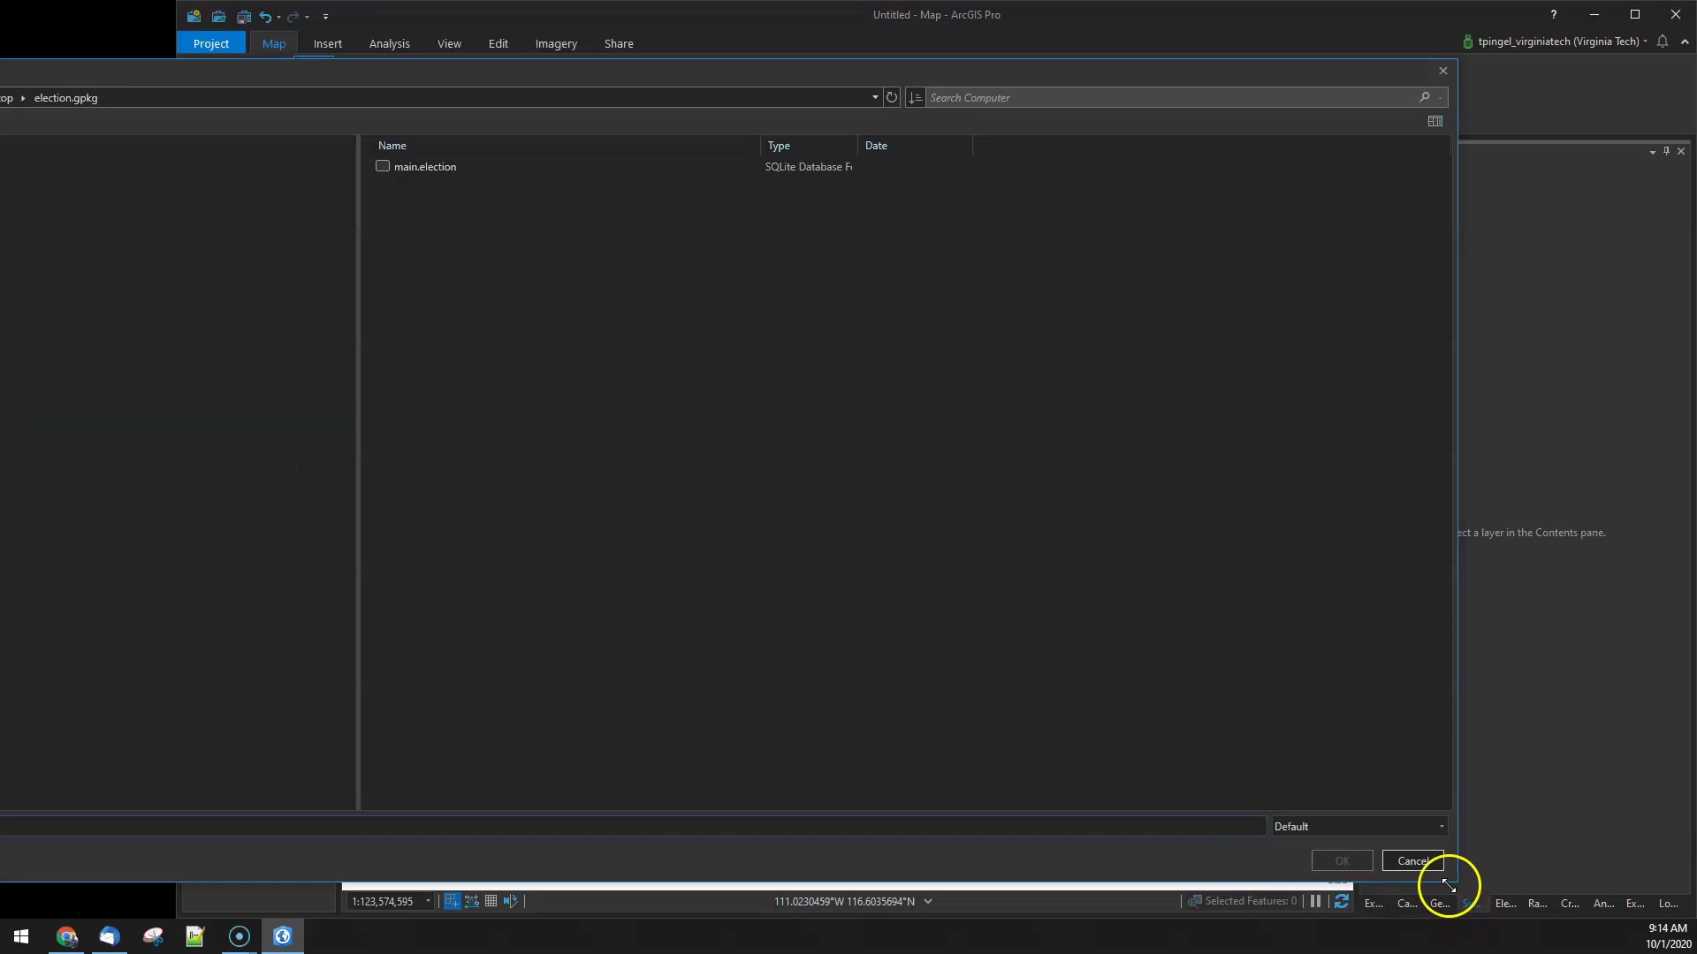
drag(1453, 879, 944, 495)
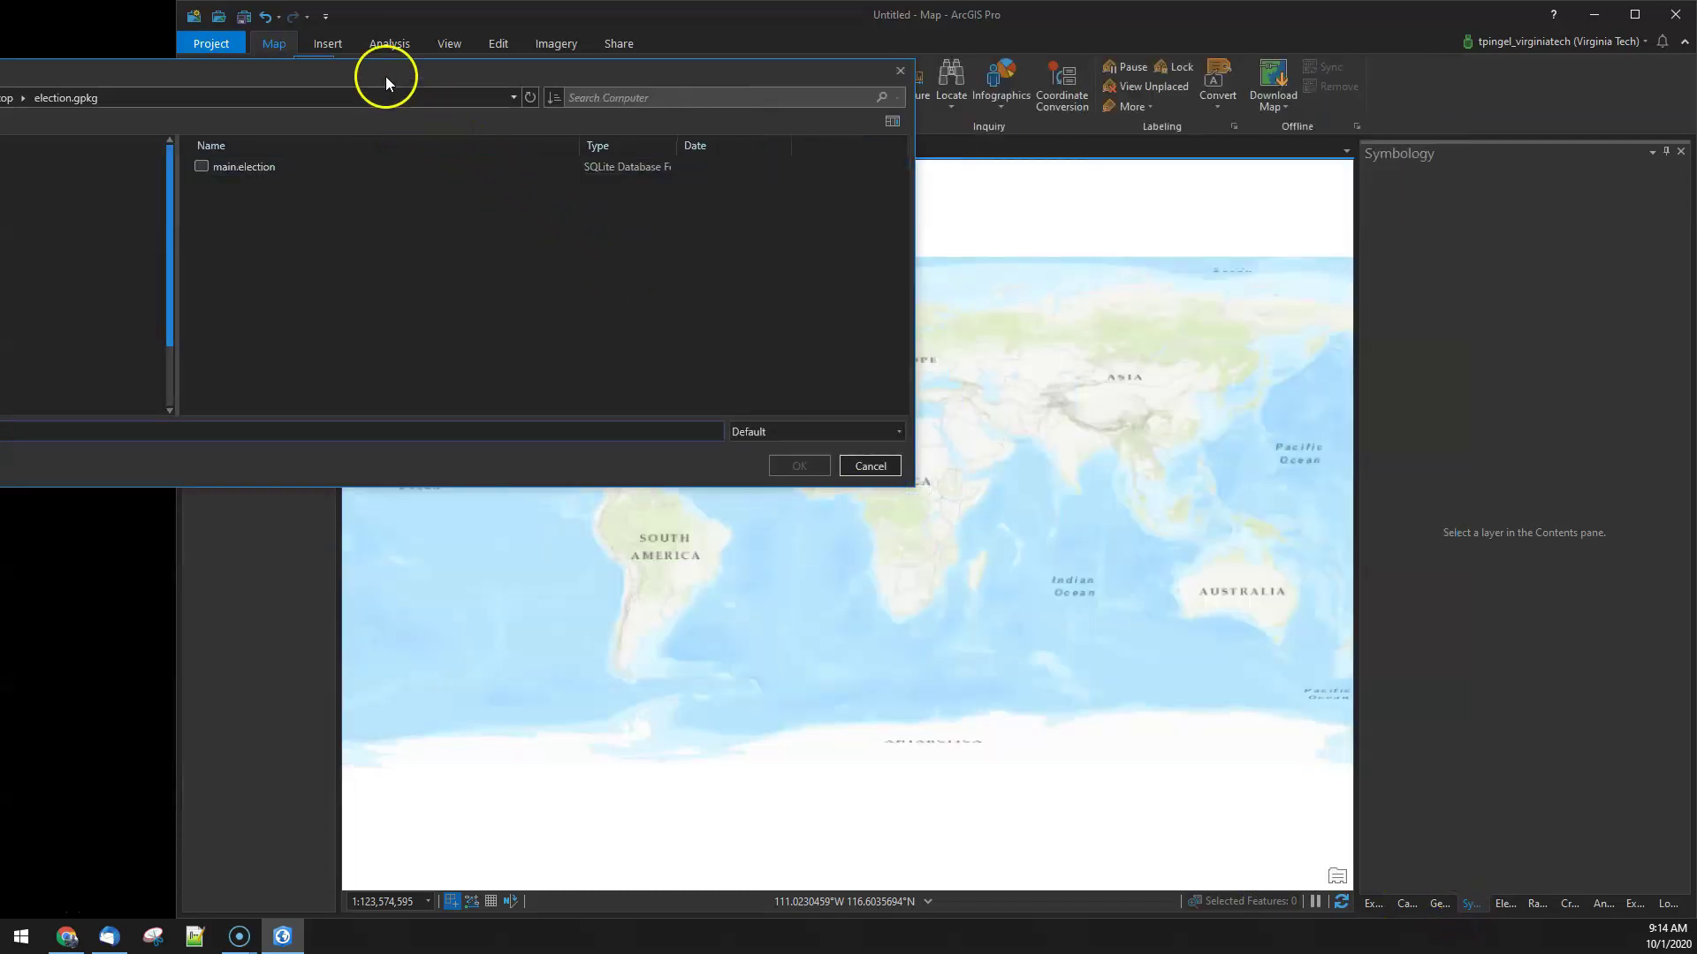
drag(386, 76, 775, 382)
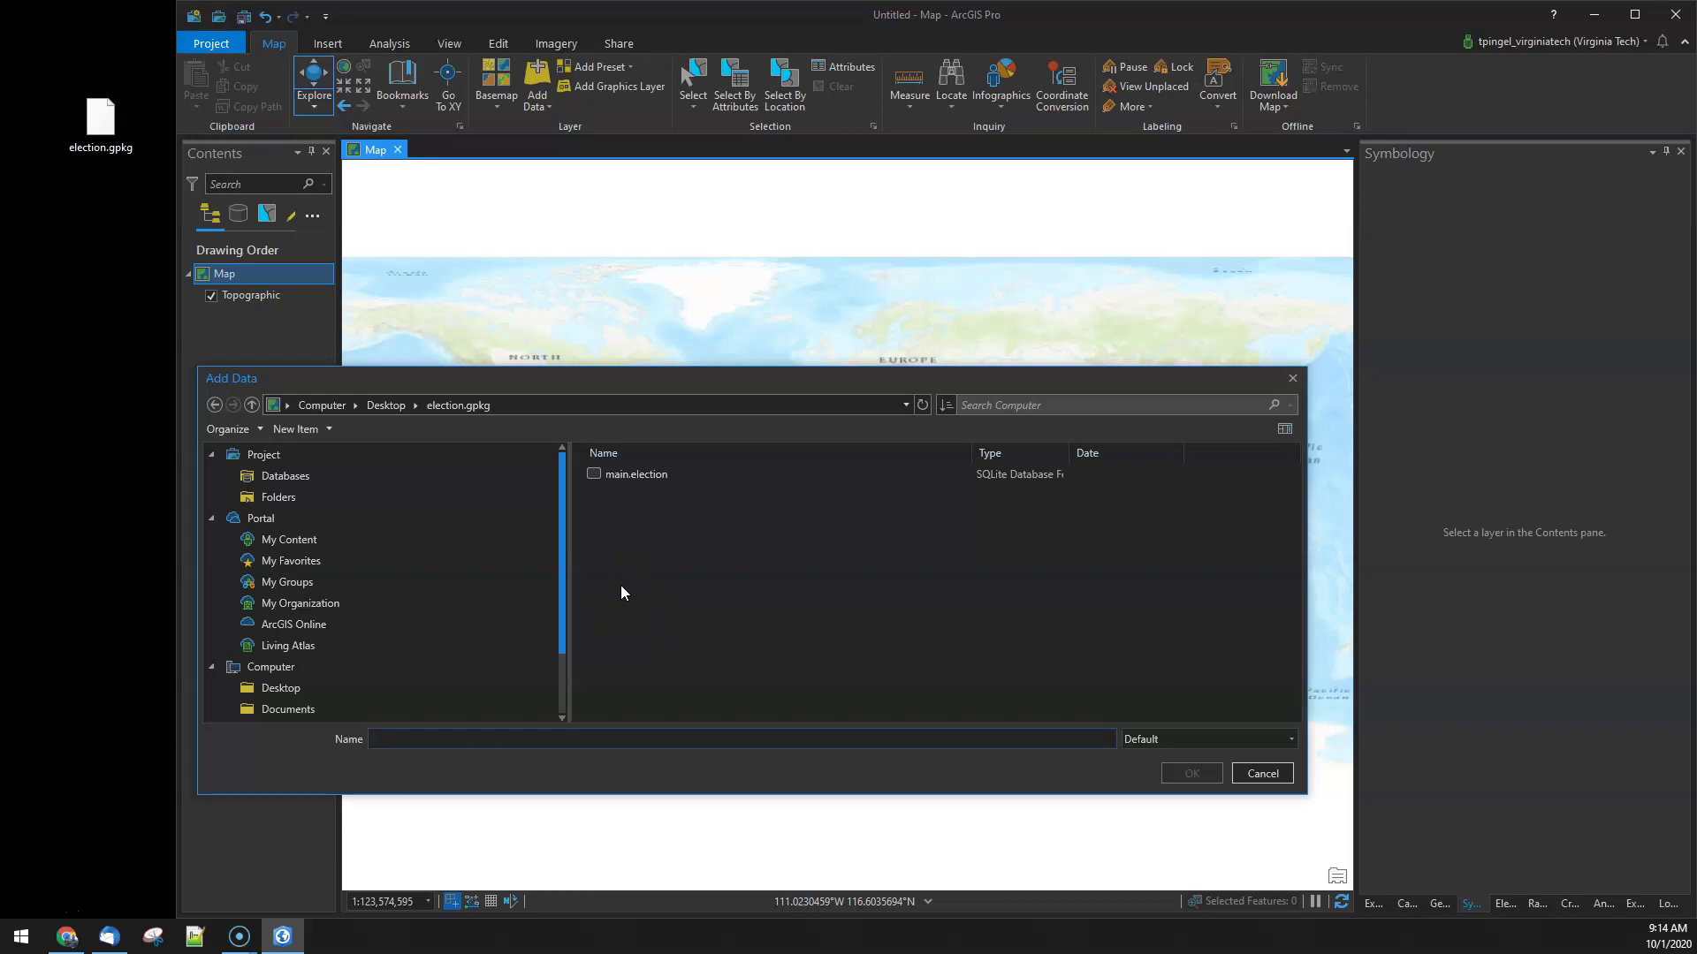
click(615, 471)
click(1192, 773)
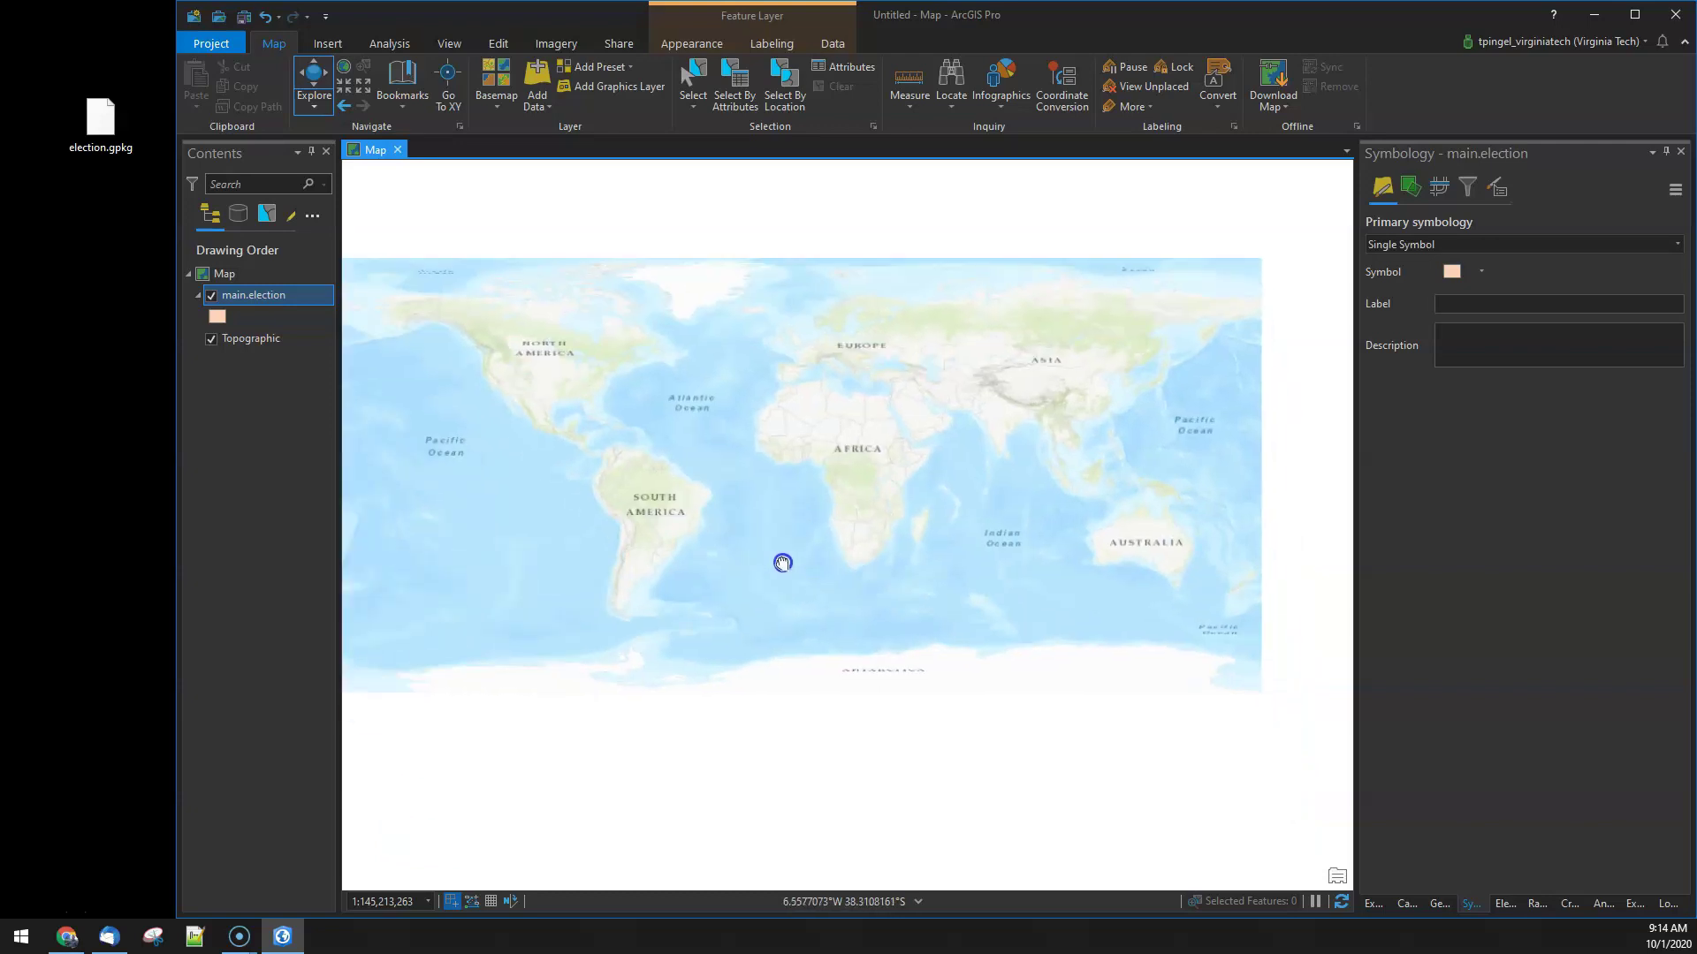
click(248, 320)
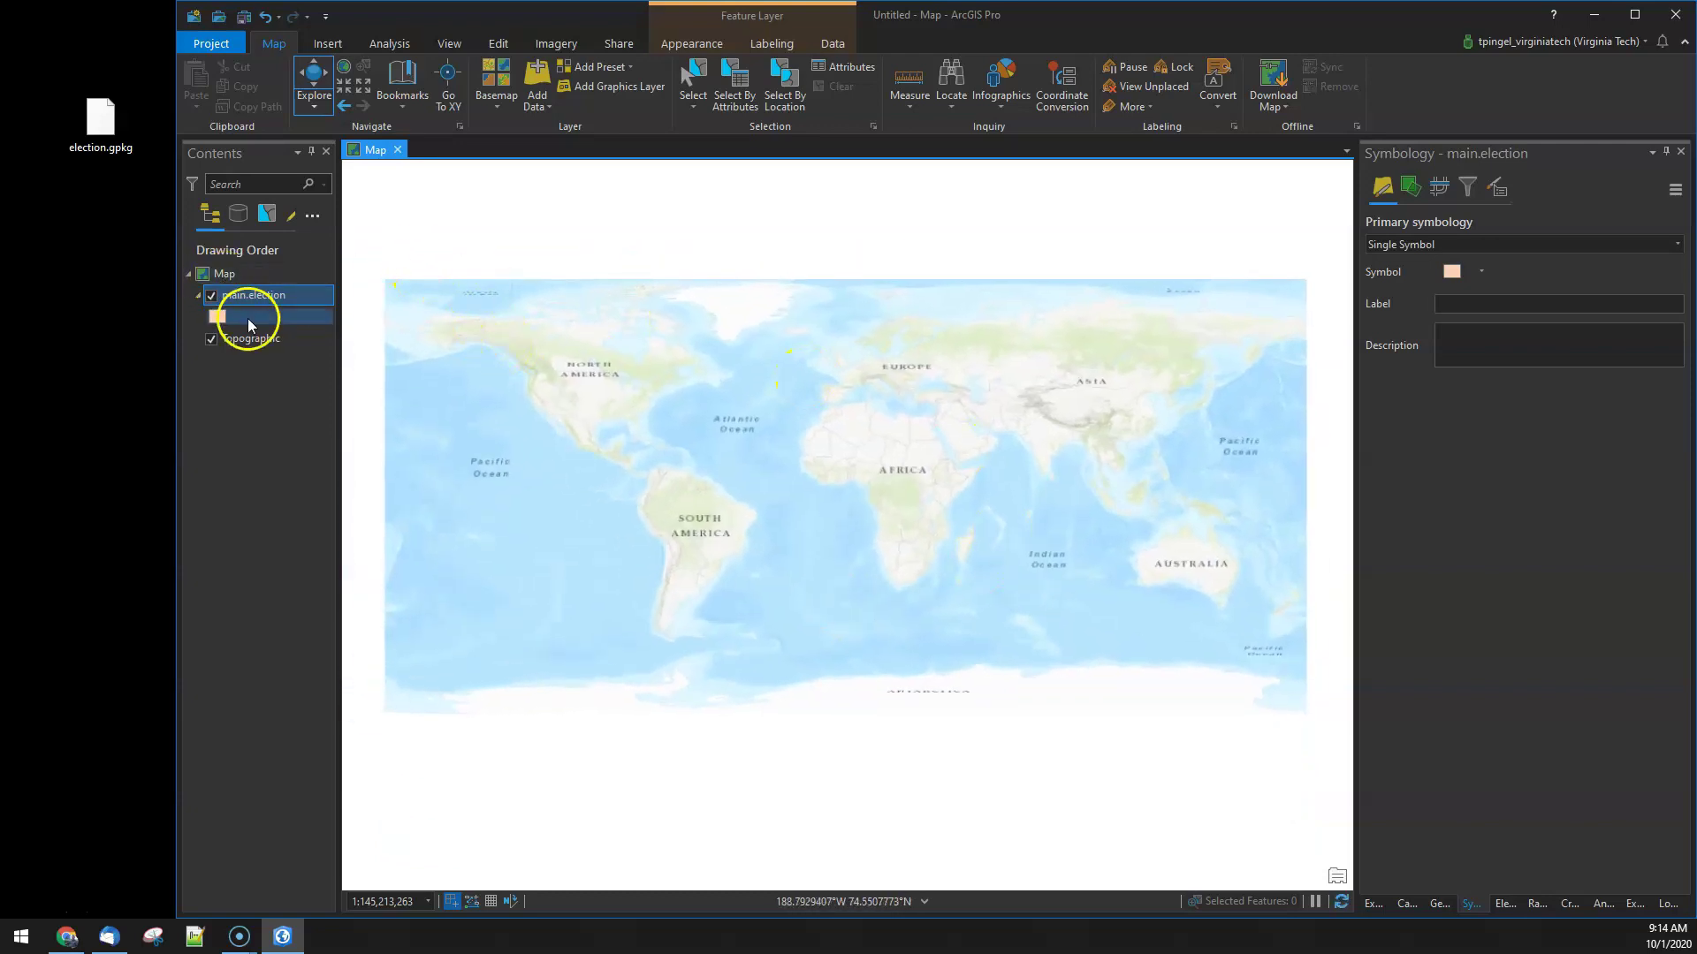
click(872, 441)
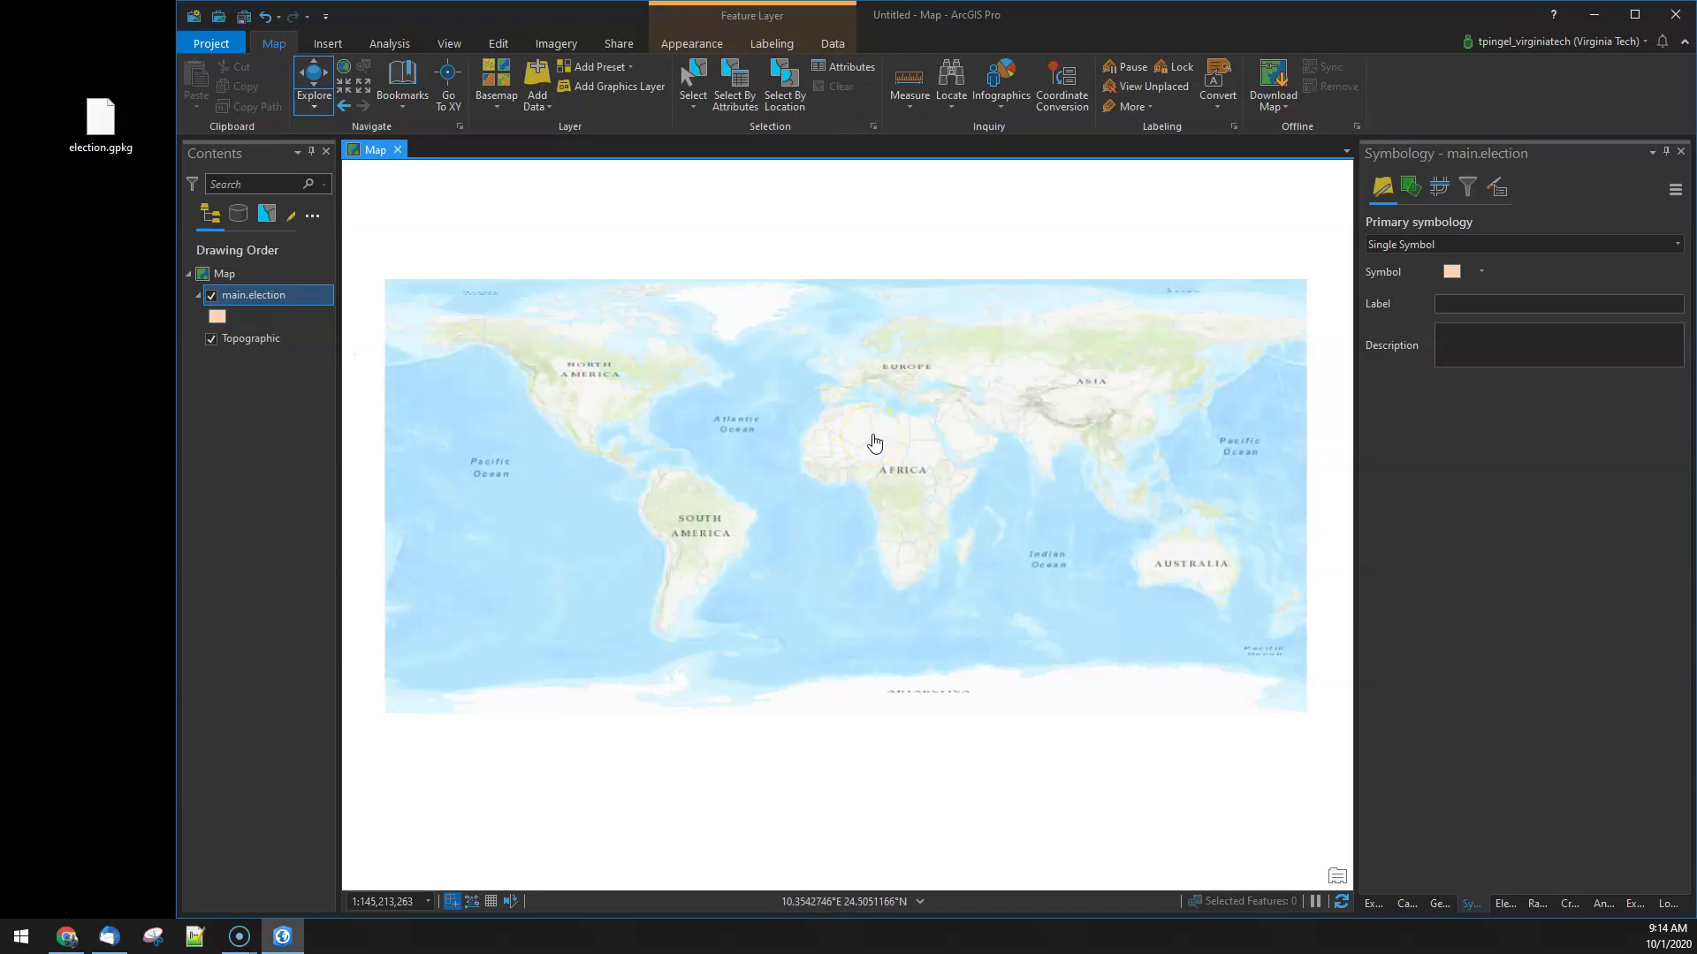
click(238, 300)
click(913, 398)
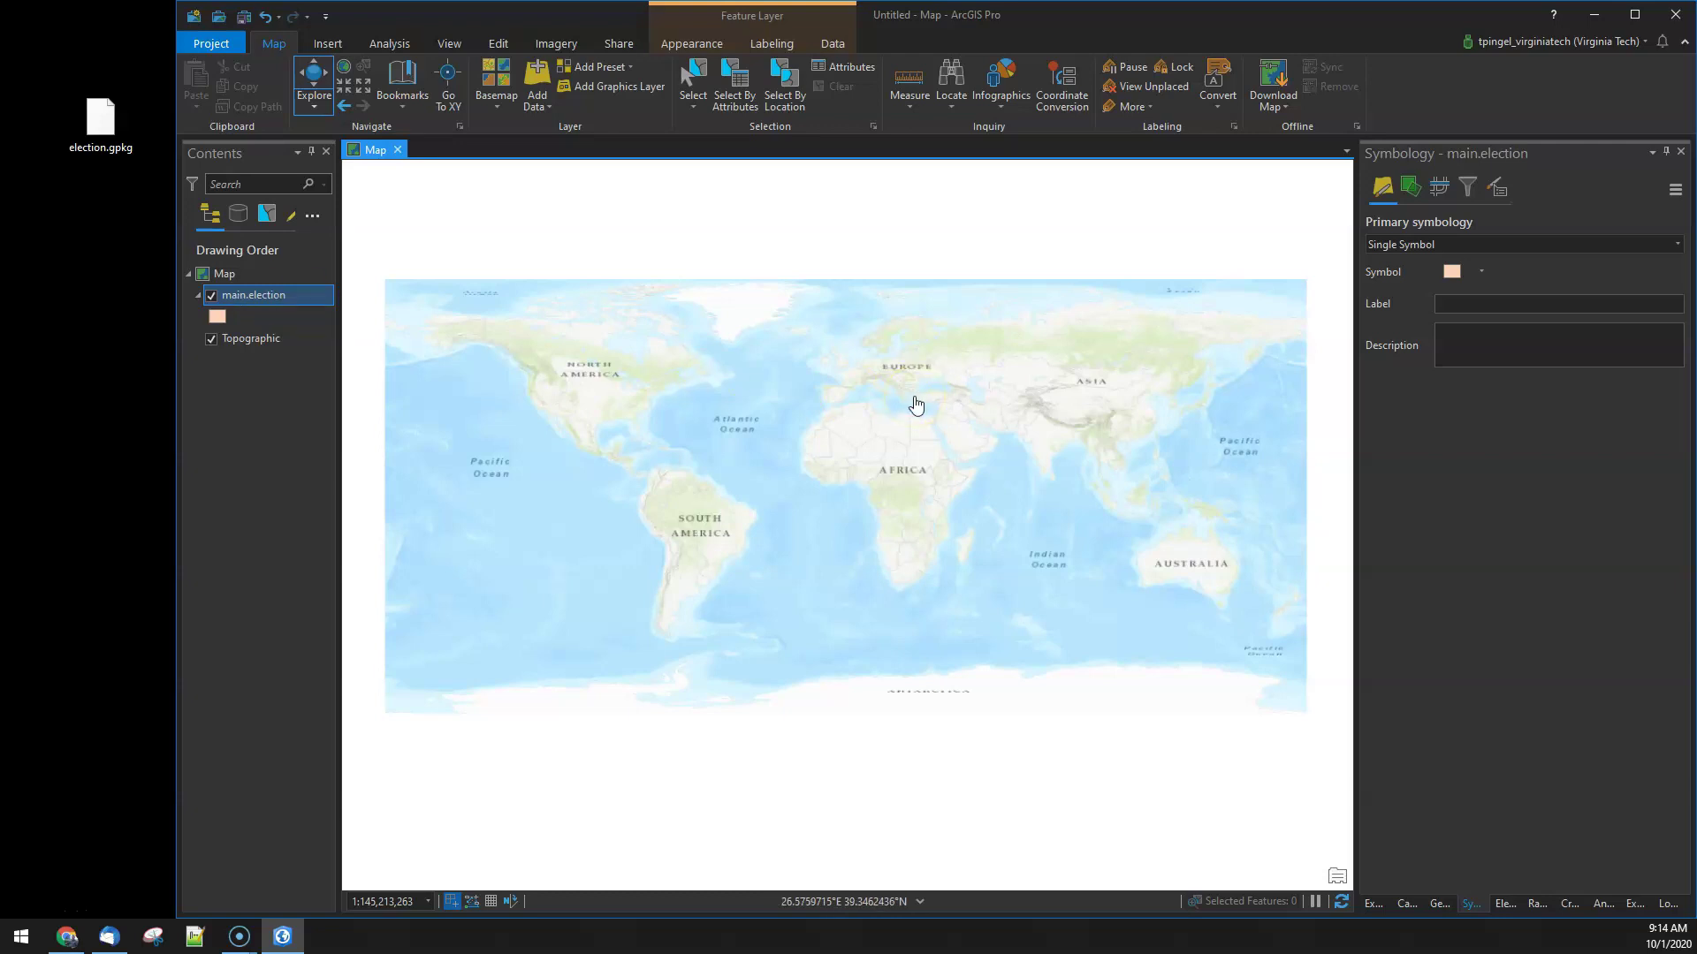
Export main.election's features to Default.gdb as a feature class named 'election'
right_click(250, 297)
mouse_move(330, 744)
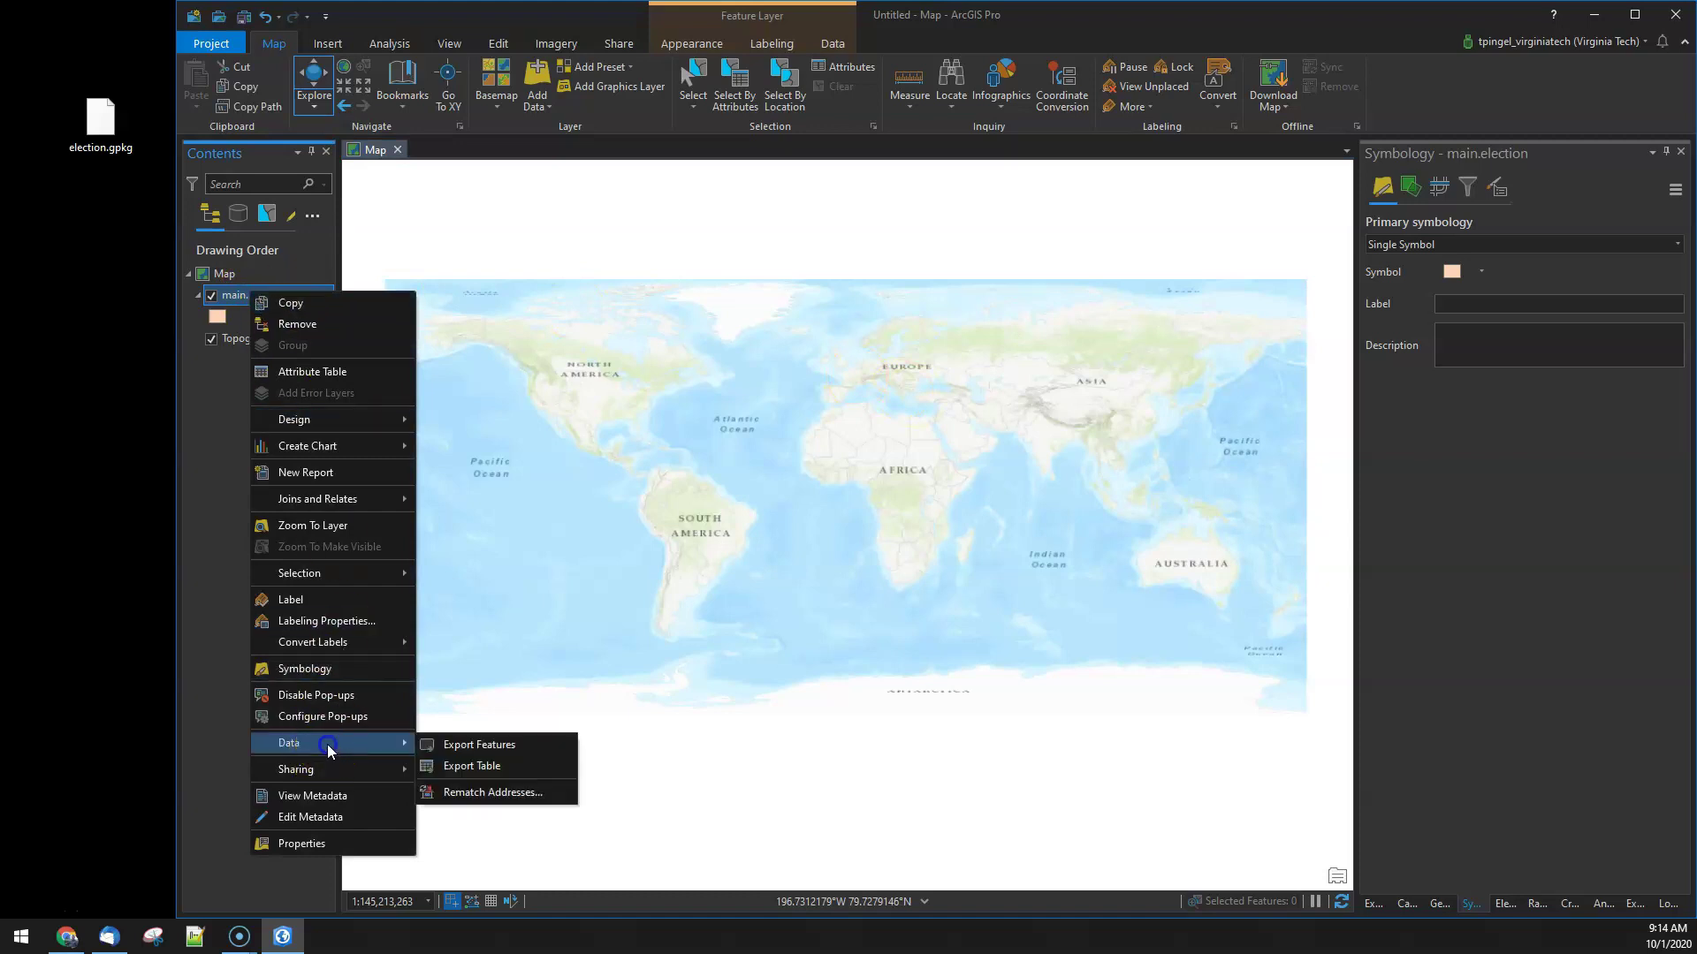
click(461, 751)
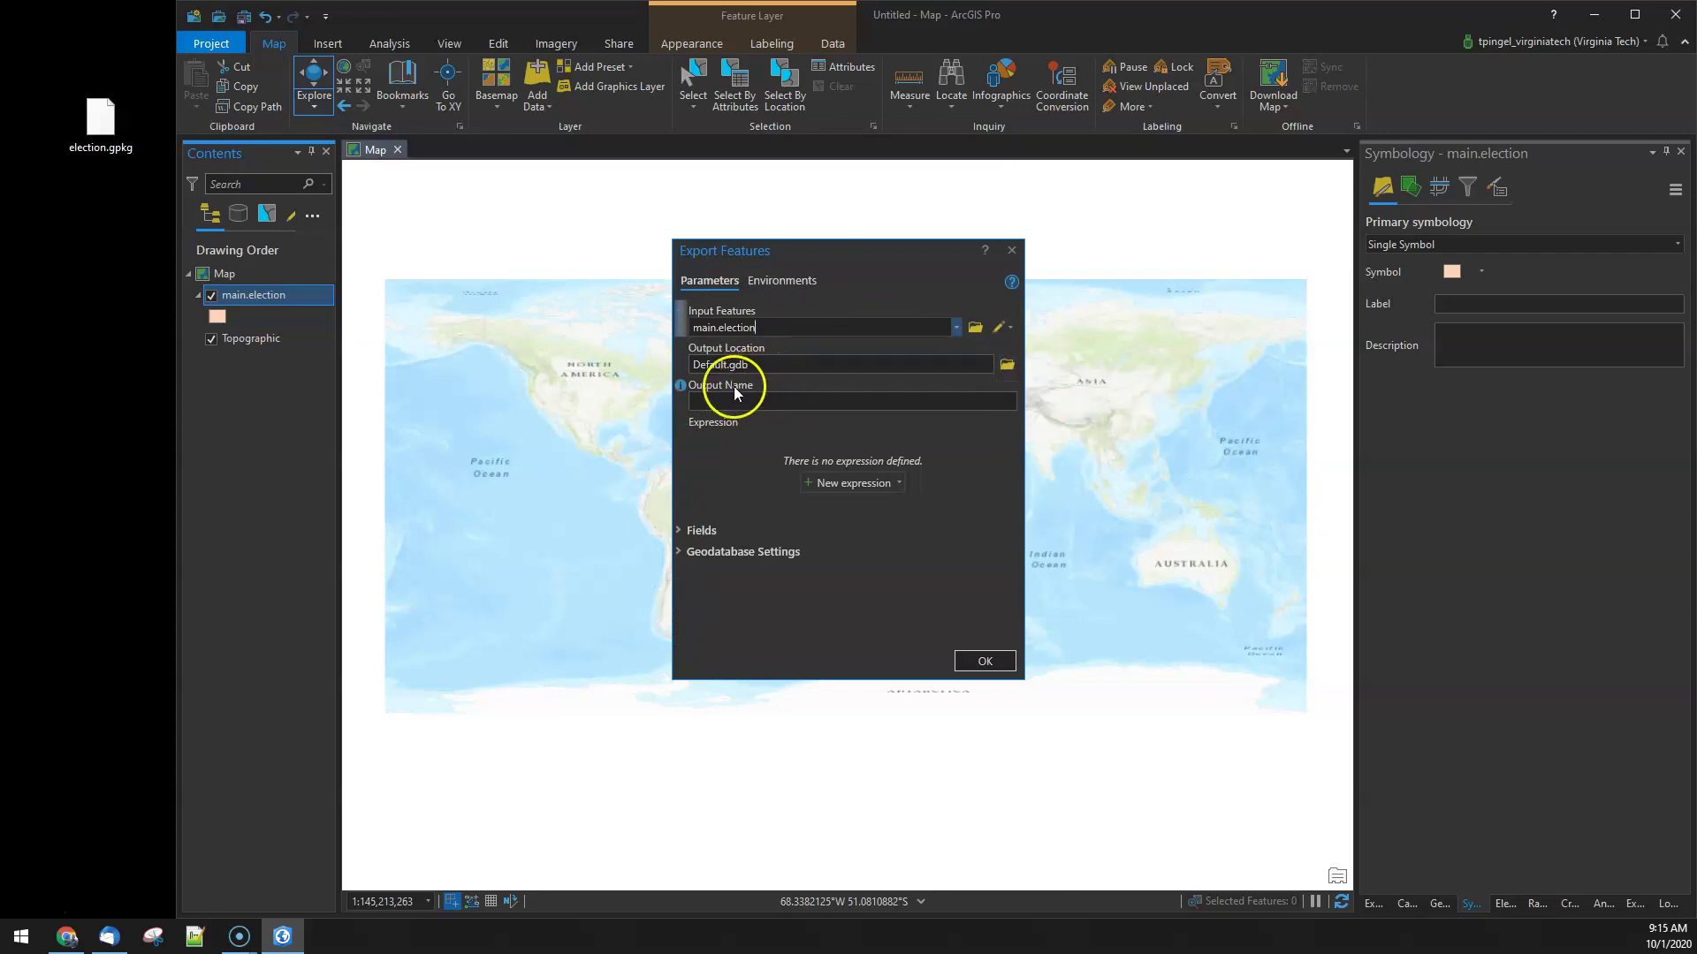
click(769, 399)
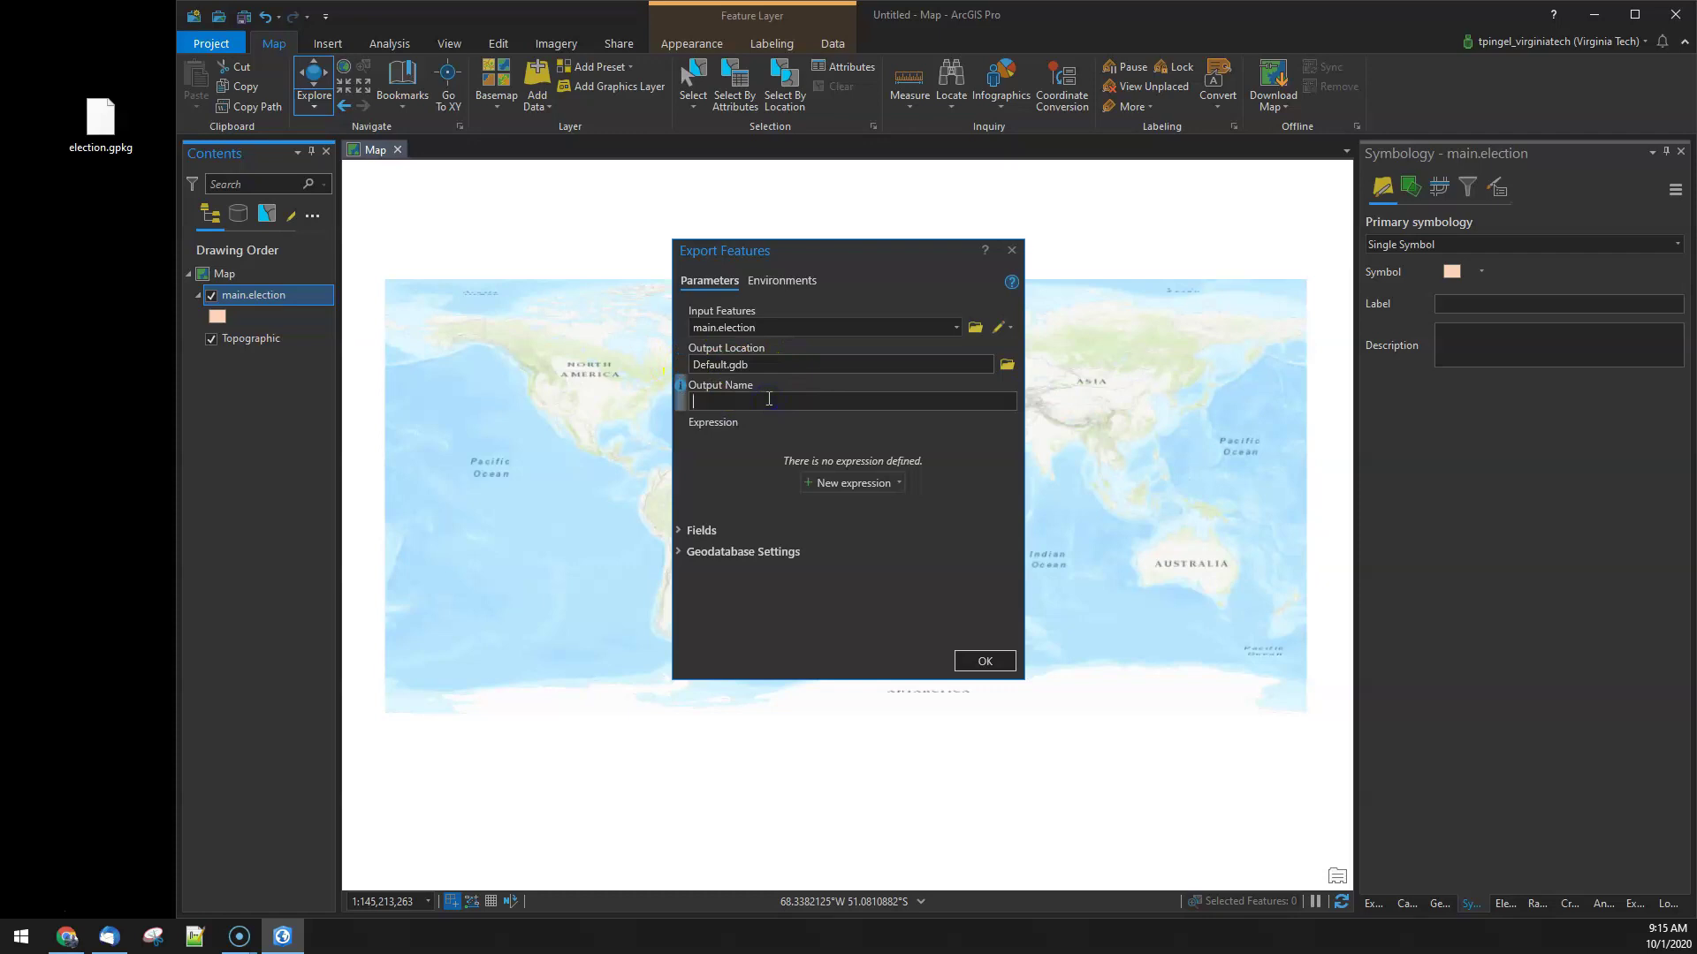
text(election)
click(970, 662)
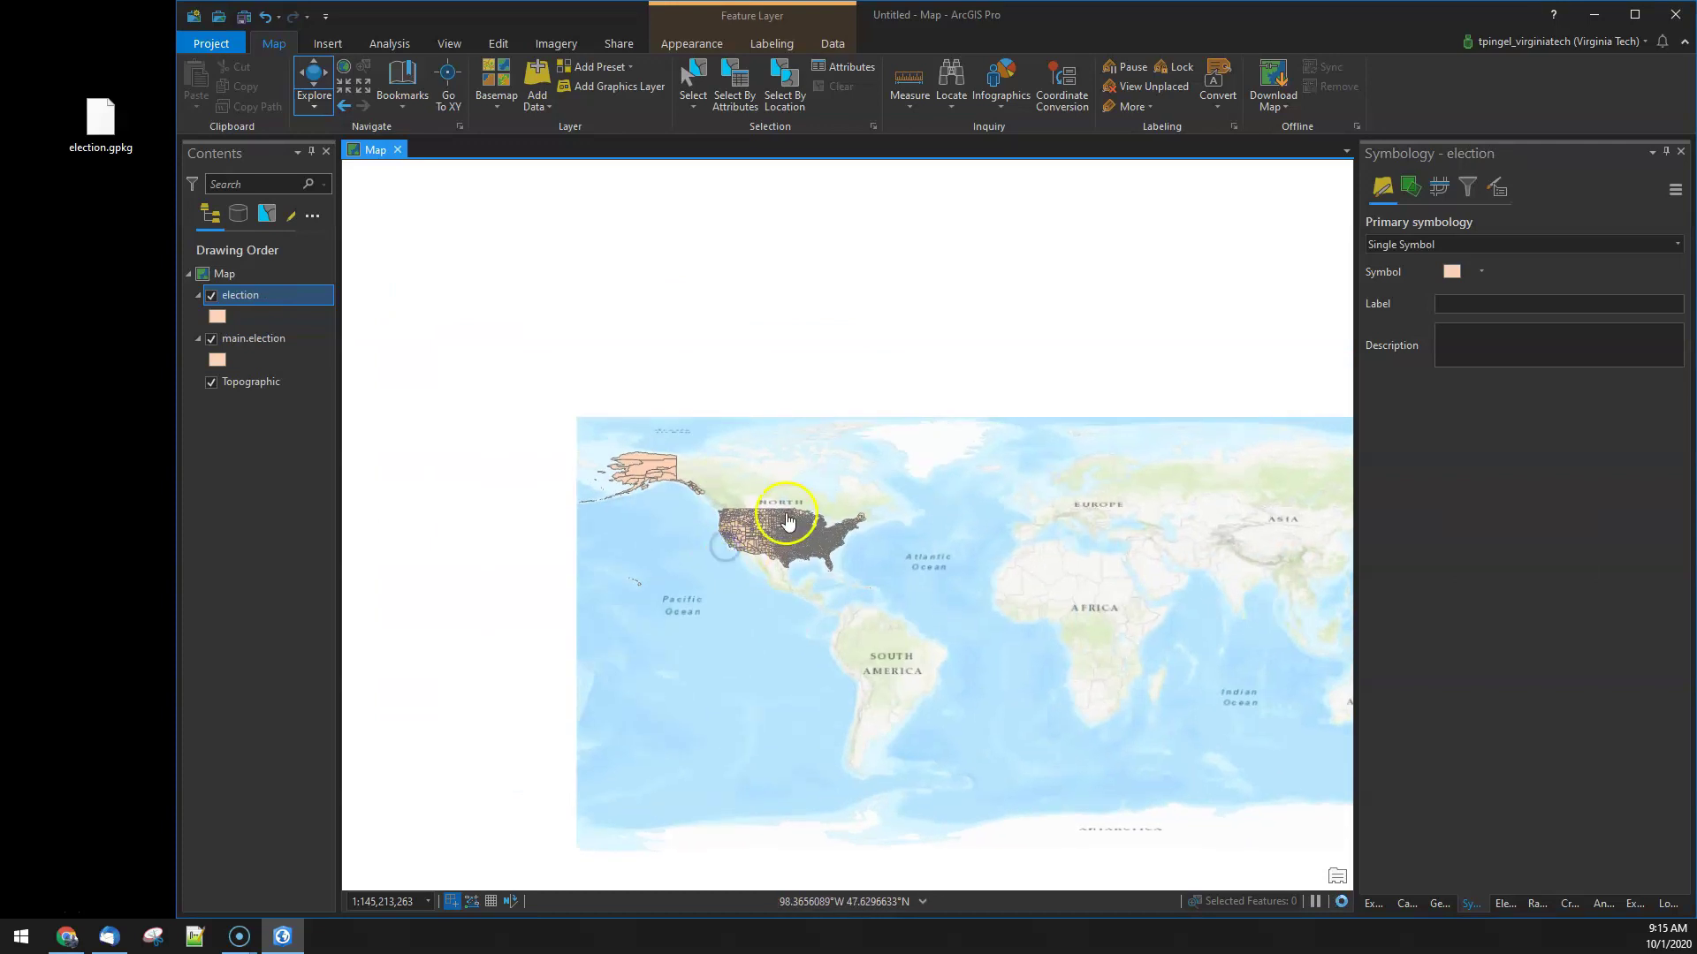
Zoom in and back out on the US county map
scroll(791, 530, up, 5)
scroll(794, 574, down, 1)
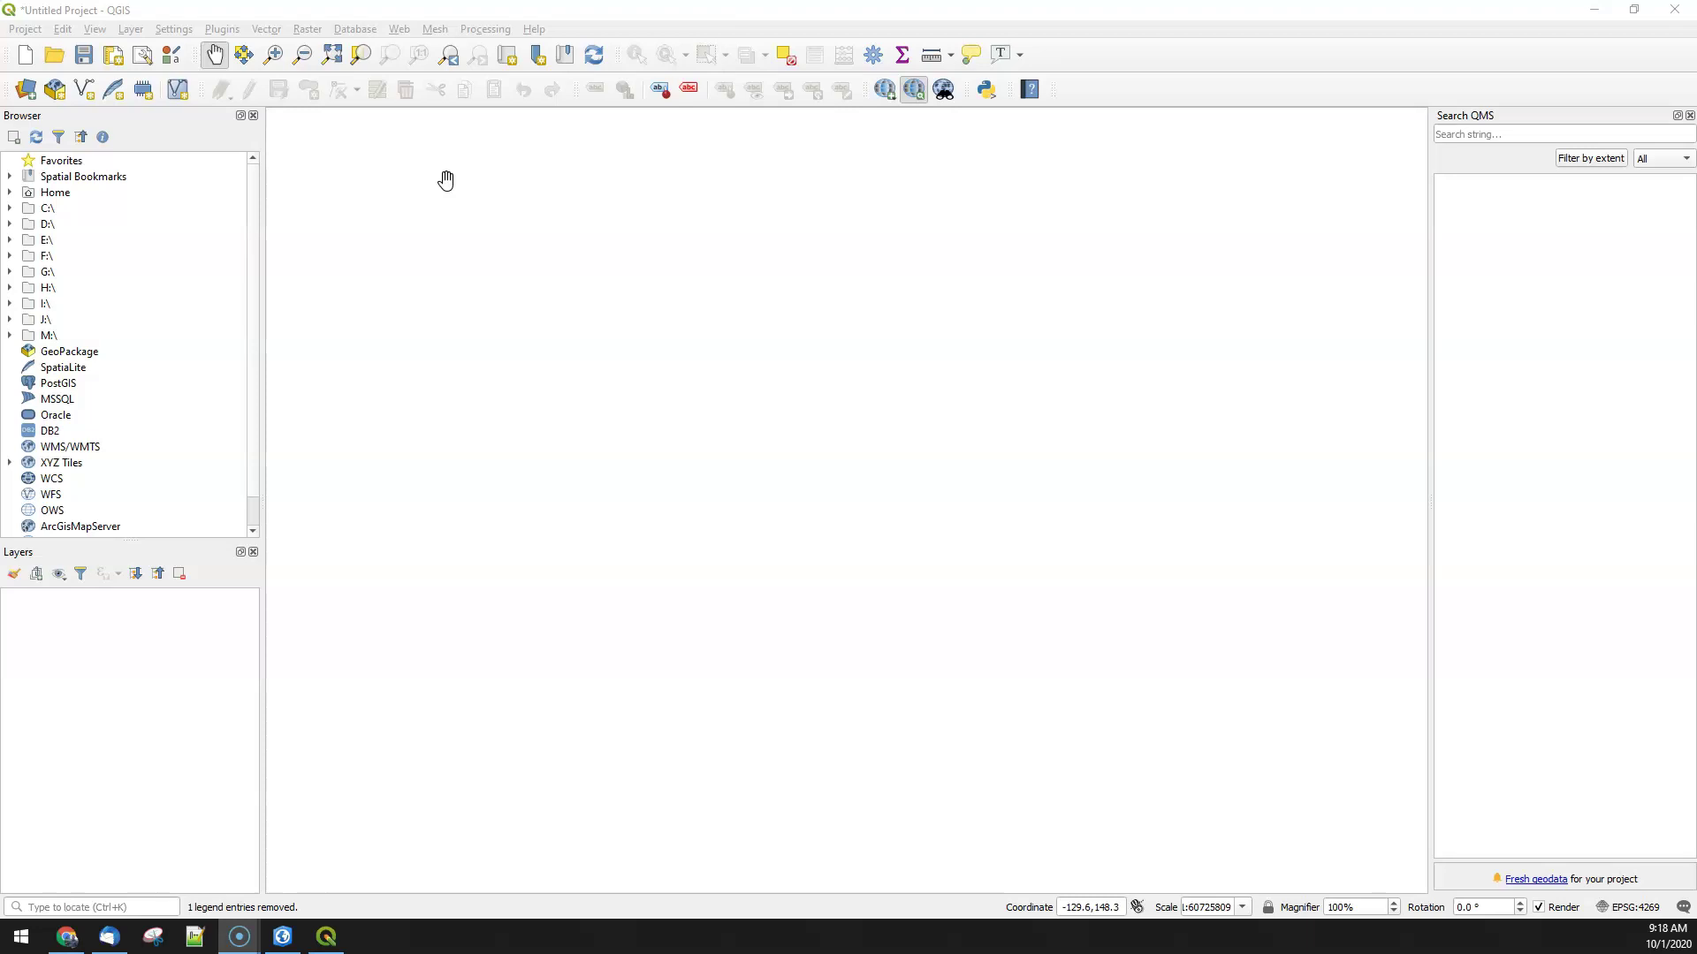
Bring the empty, untitled QGIS project window to the front
click(368, 174)
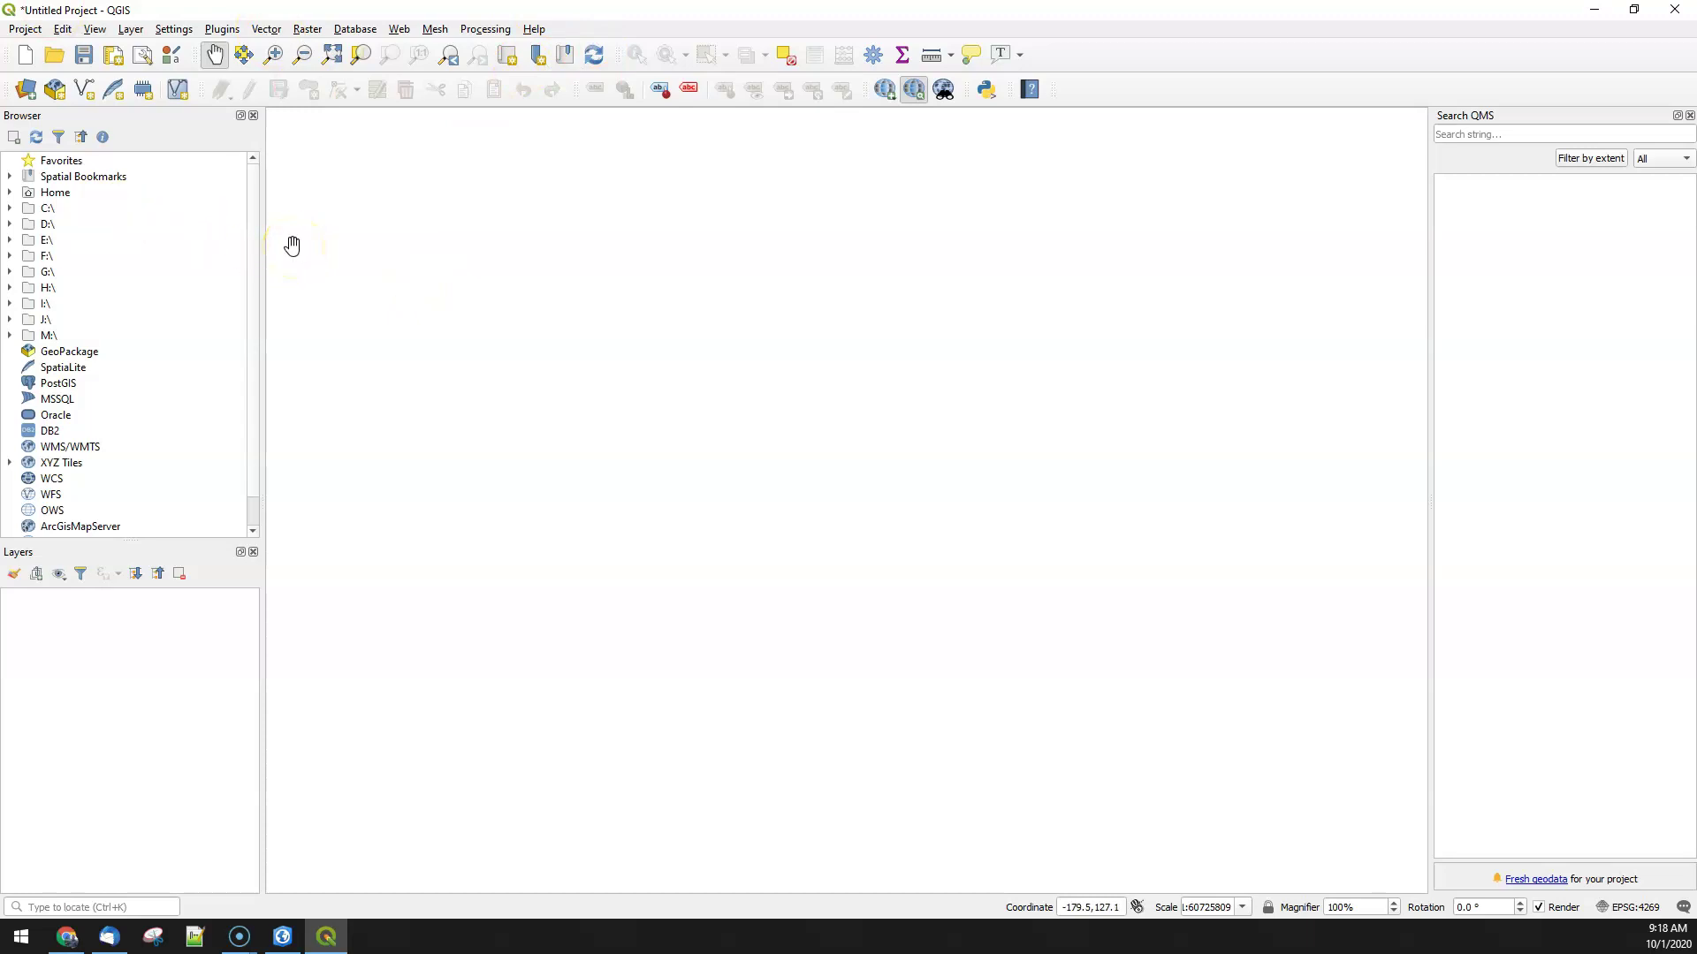
Add election.gpkg from the Desktop to the project as the vector layer 'election'
click(261, 31)
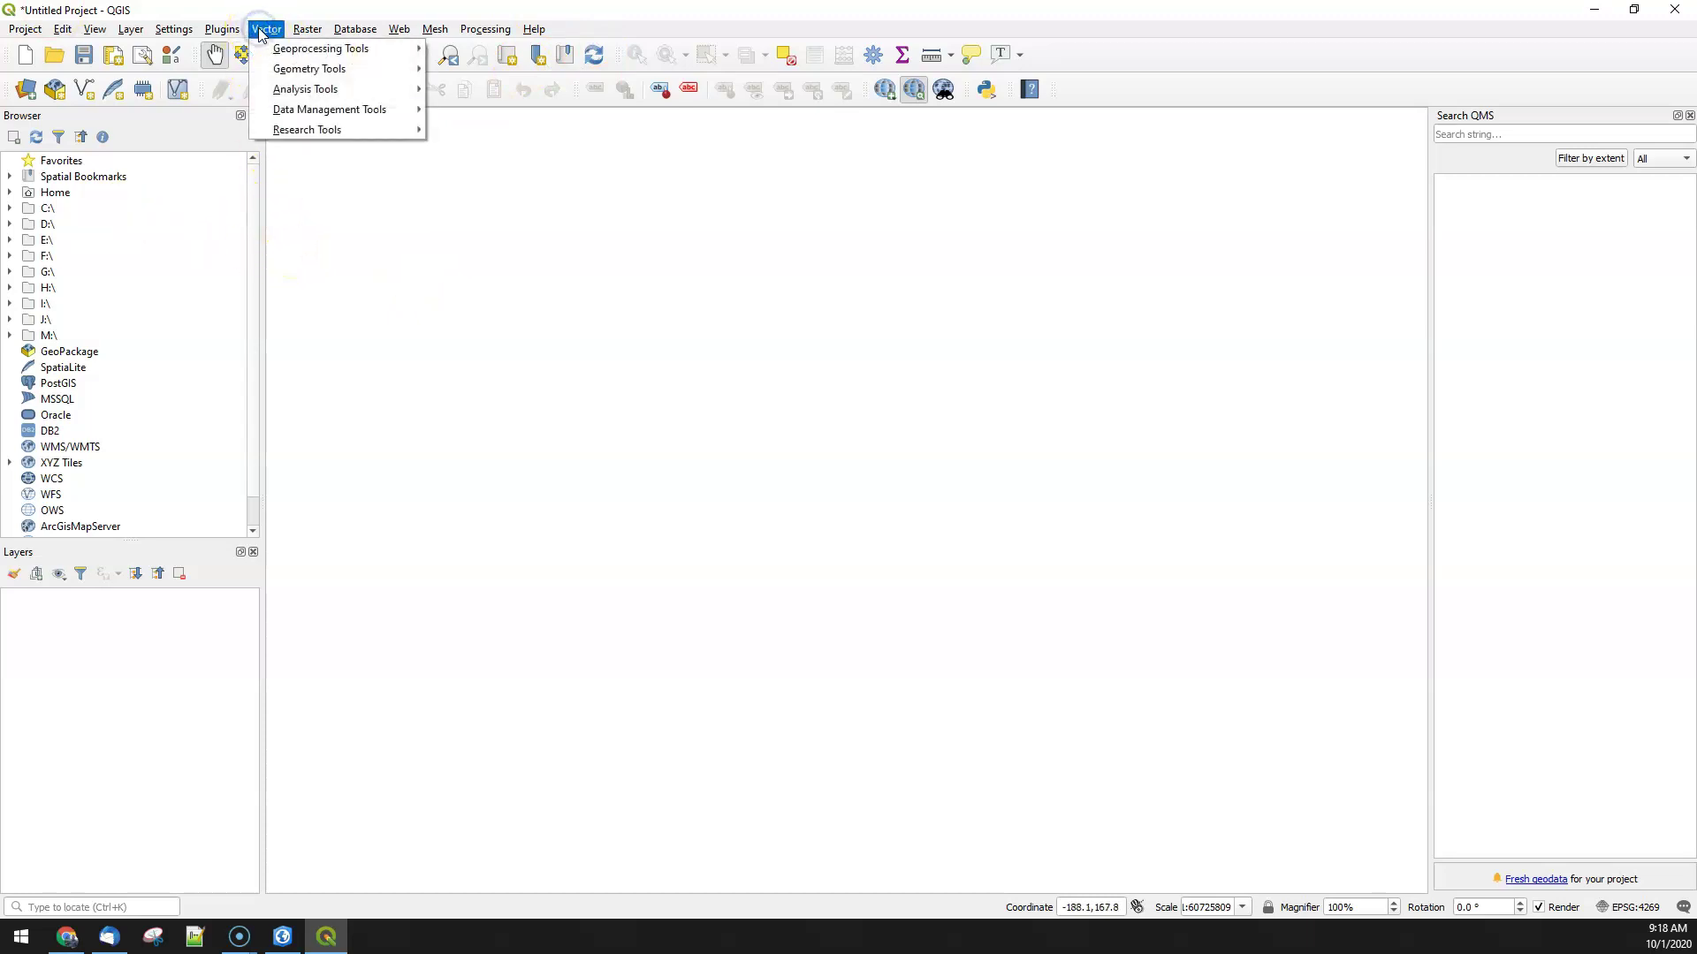
mouse_move(131, 29)
mouse_move(153, 92)
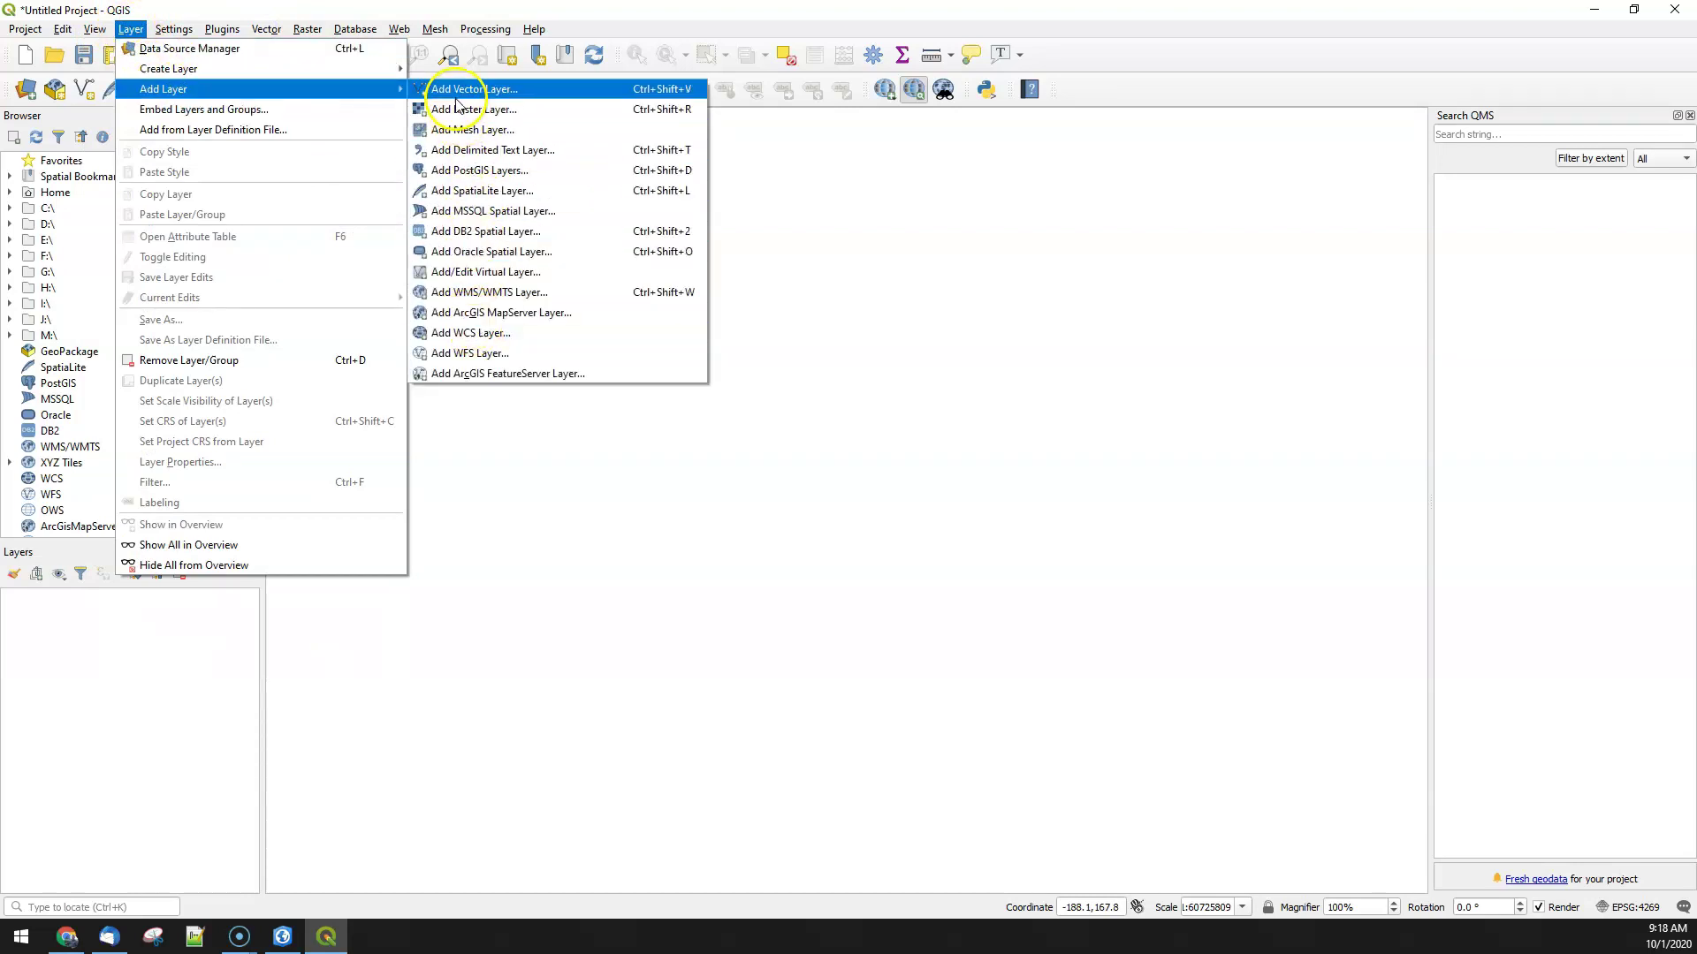
click(552, 111)
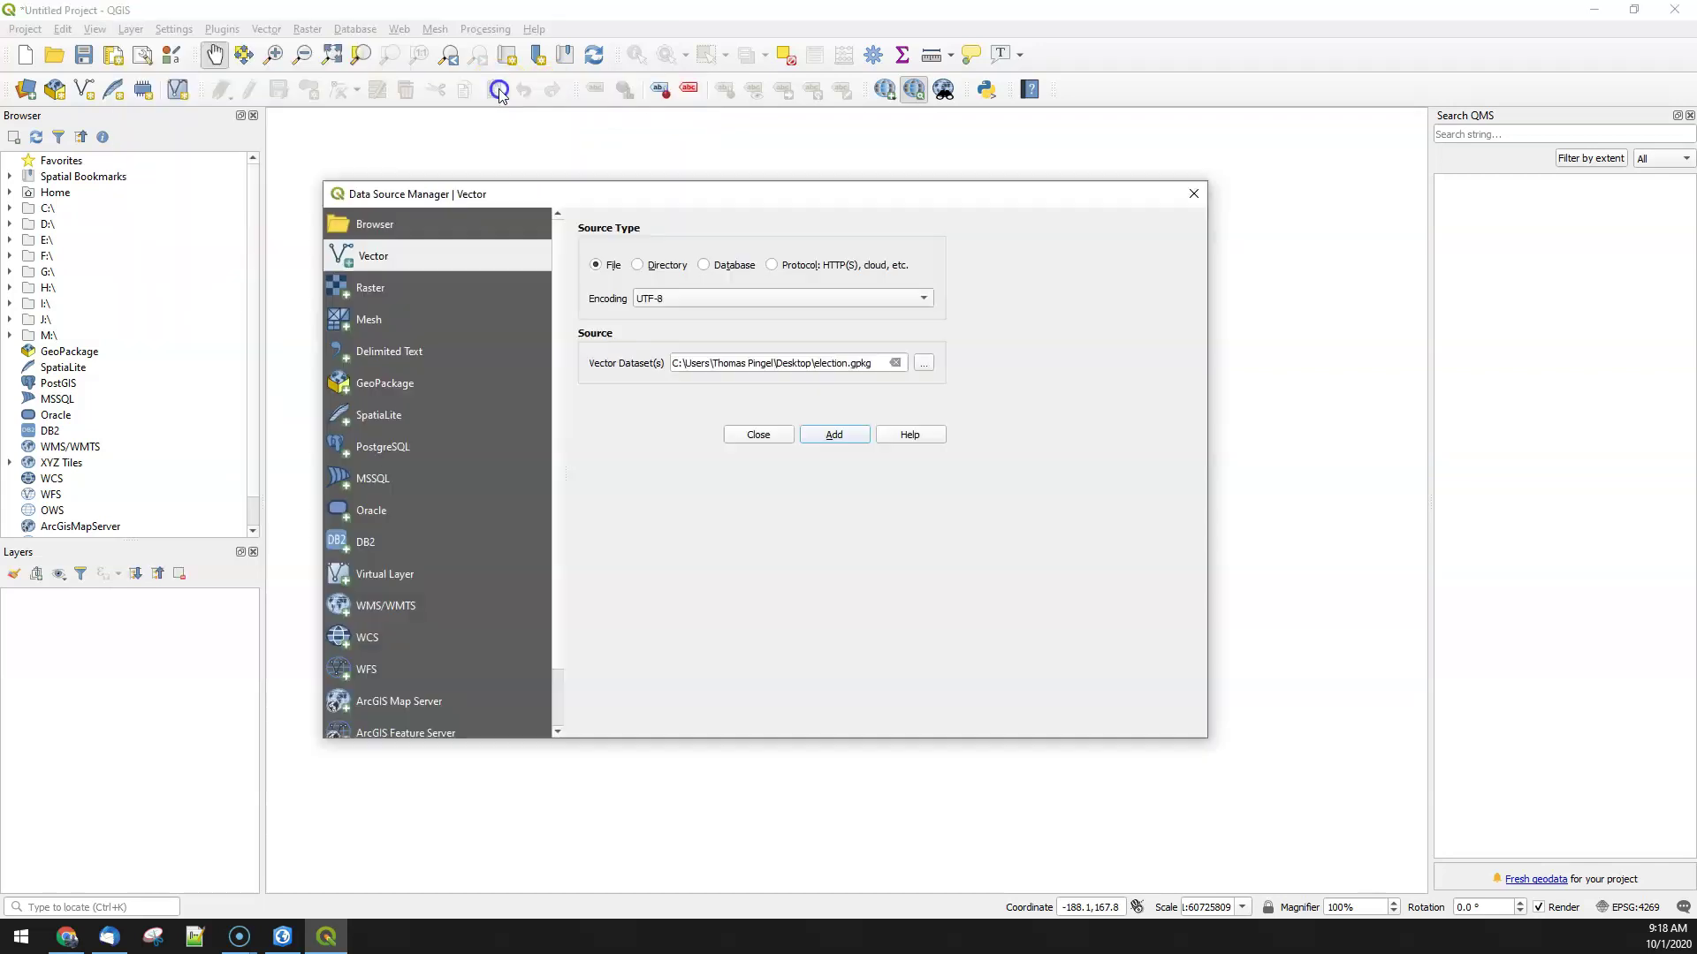
click(924, 363)
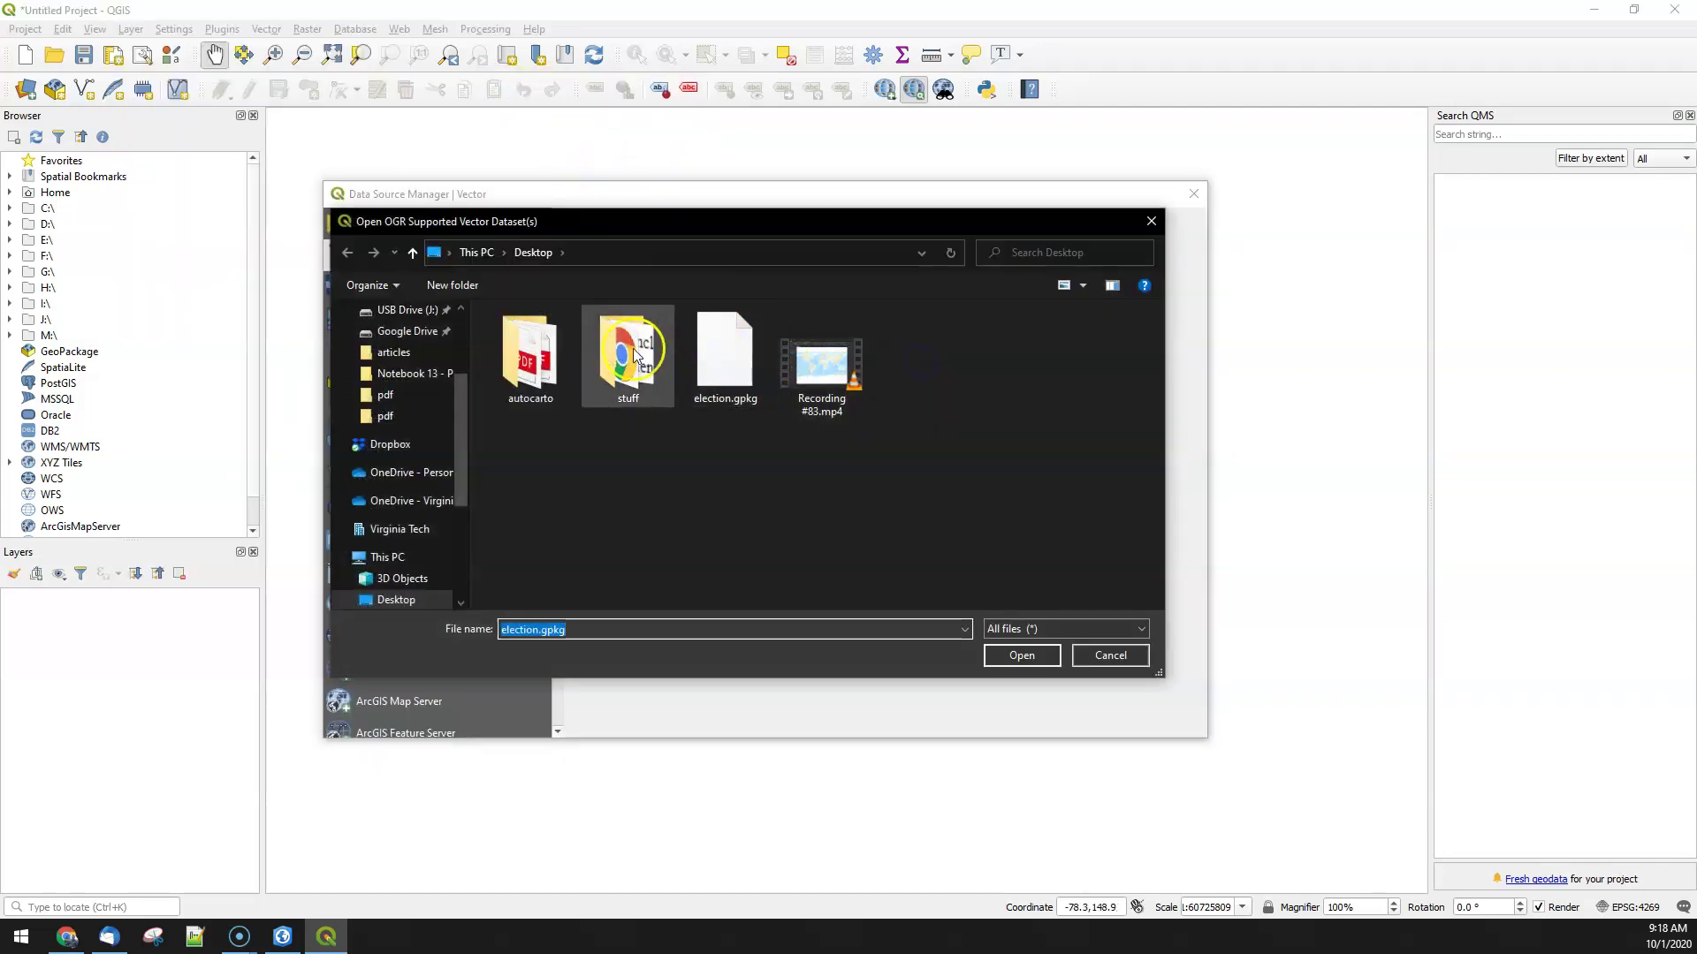
click(717, 349)
click(1002, 653)
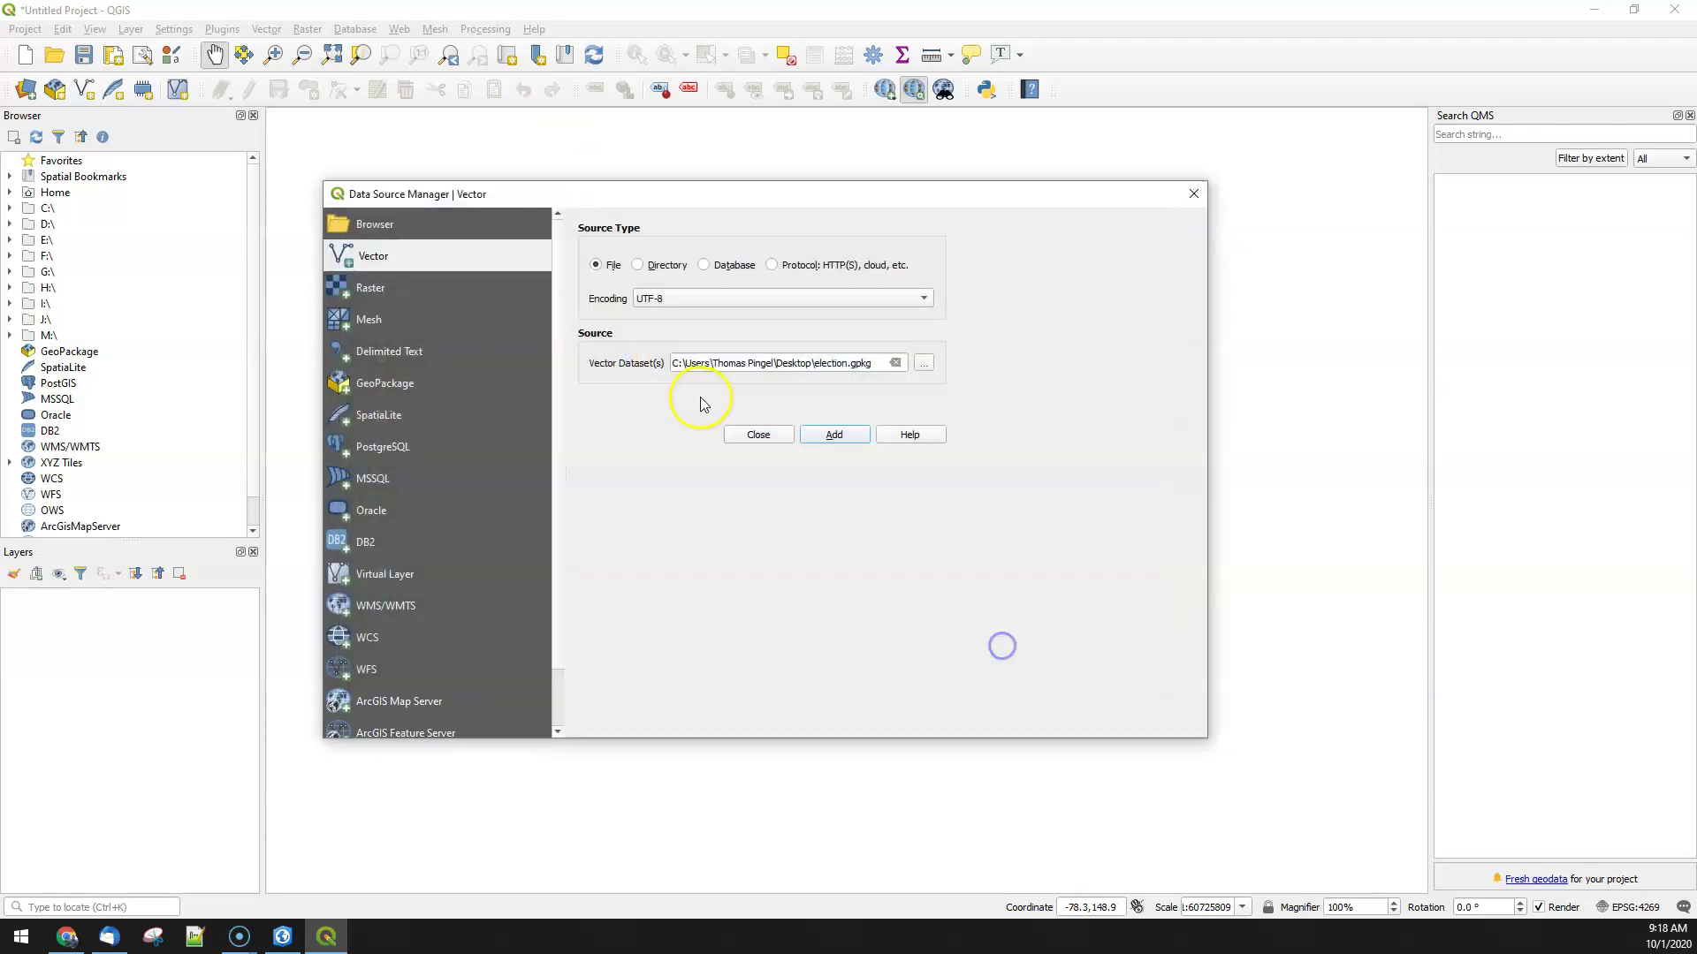
click(834, 434)
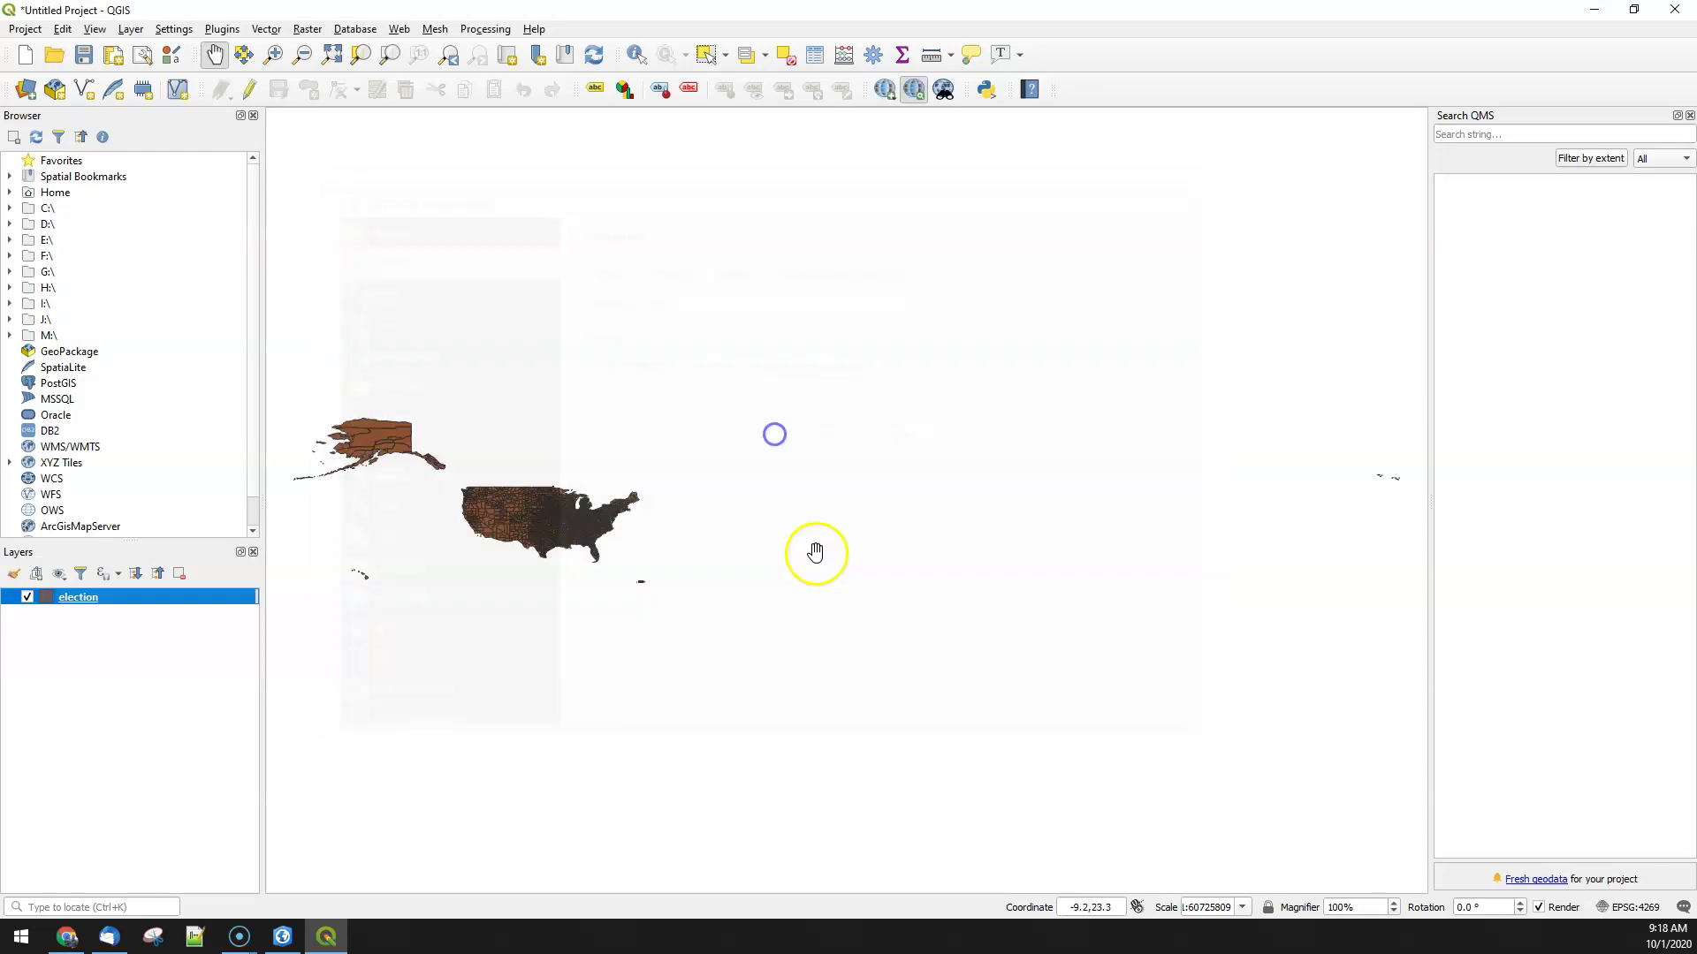
Close the data source window and frame the US counties, including Alaska and Hawaii
click(774, 433)
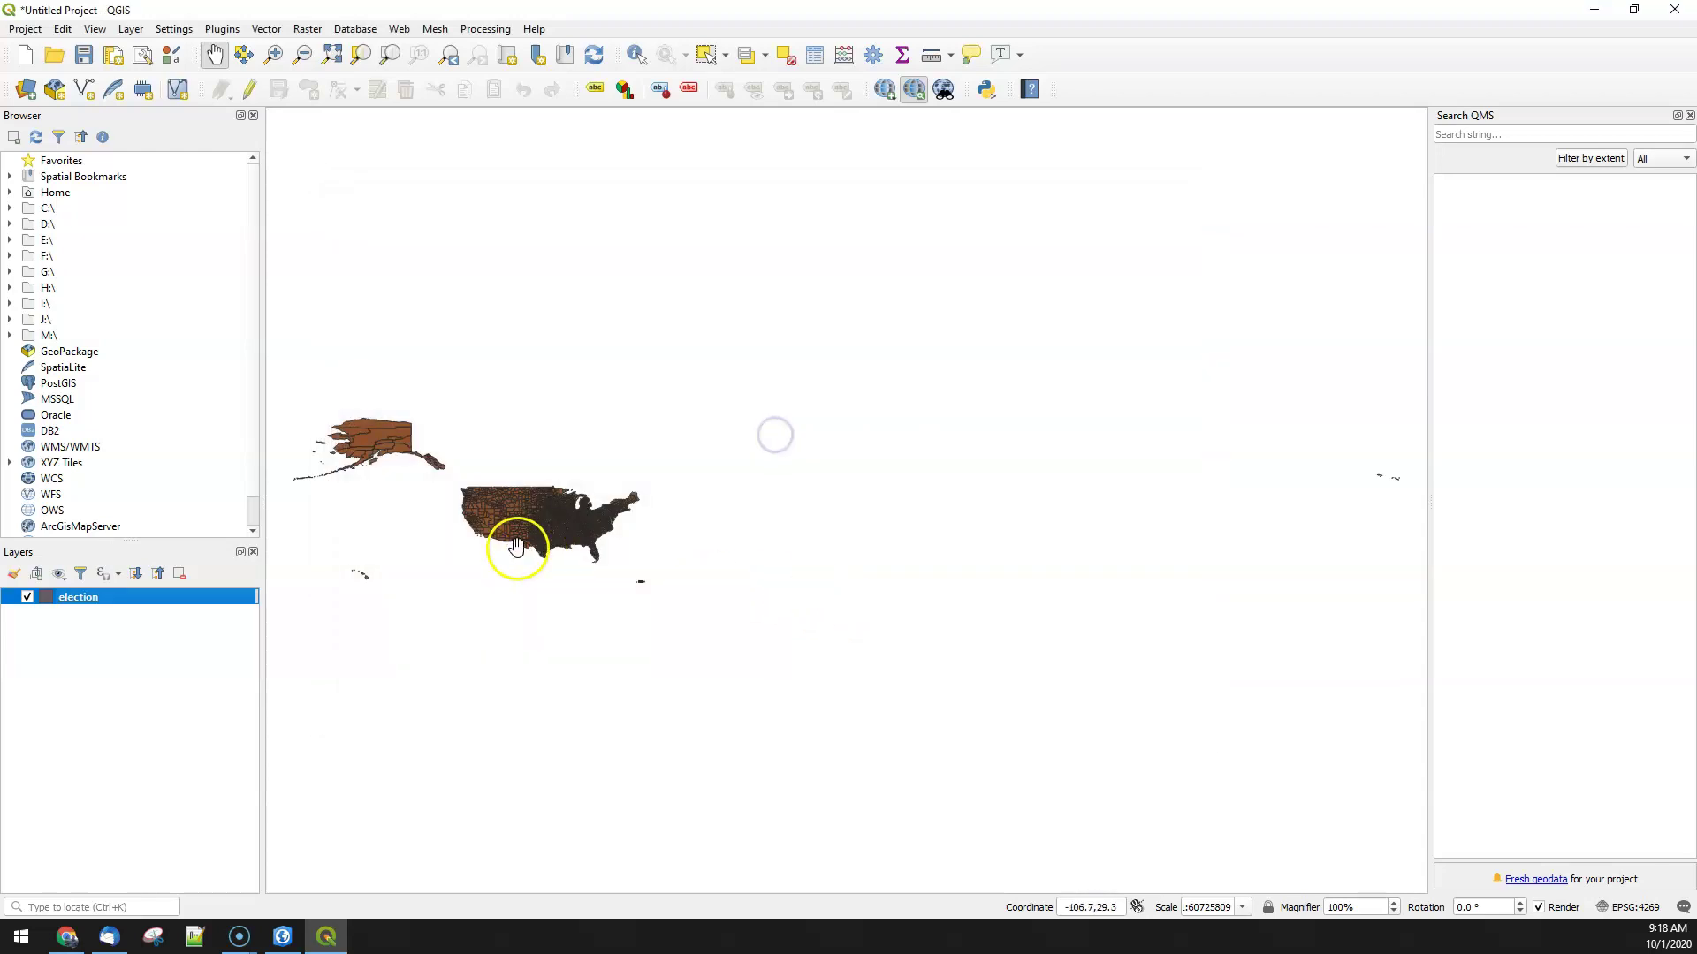
drag(512, 541, 811, 511)
scroll(810, 511, up, 1)
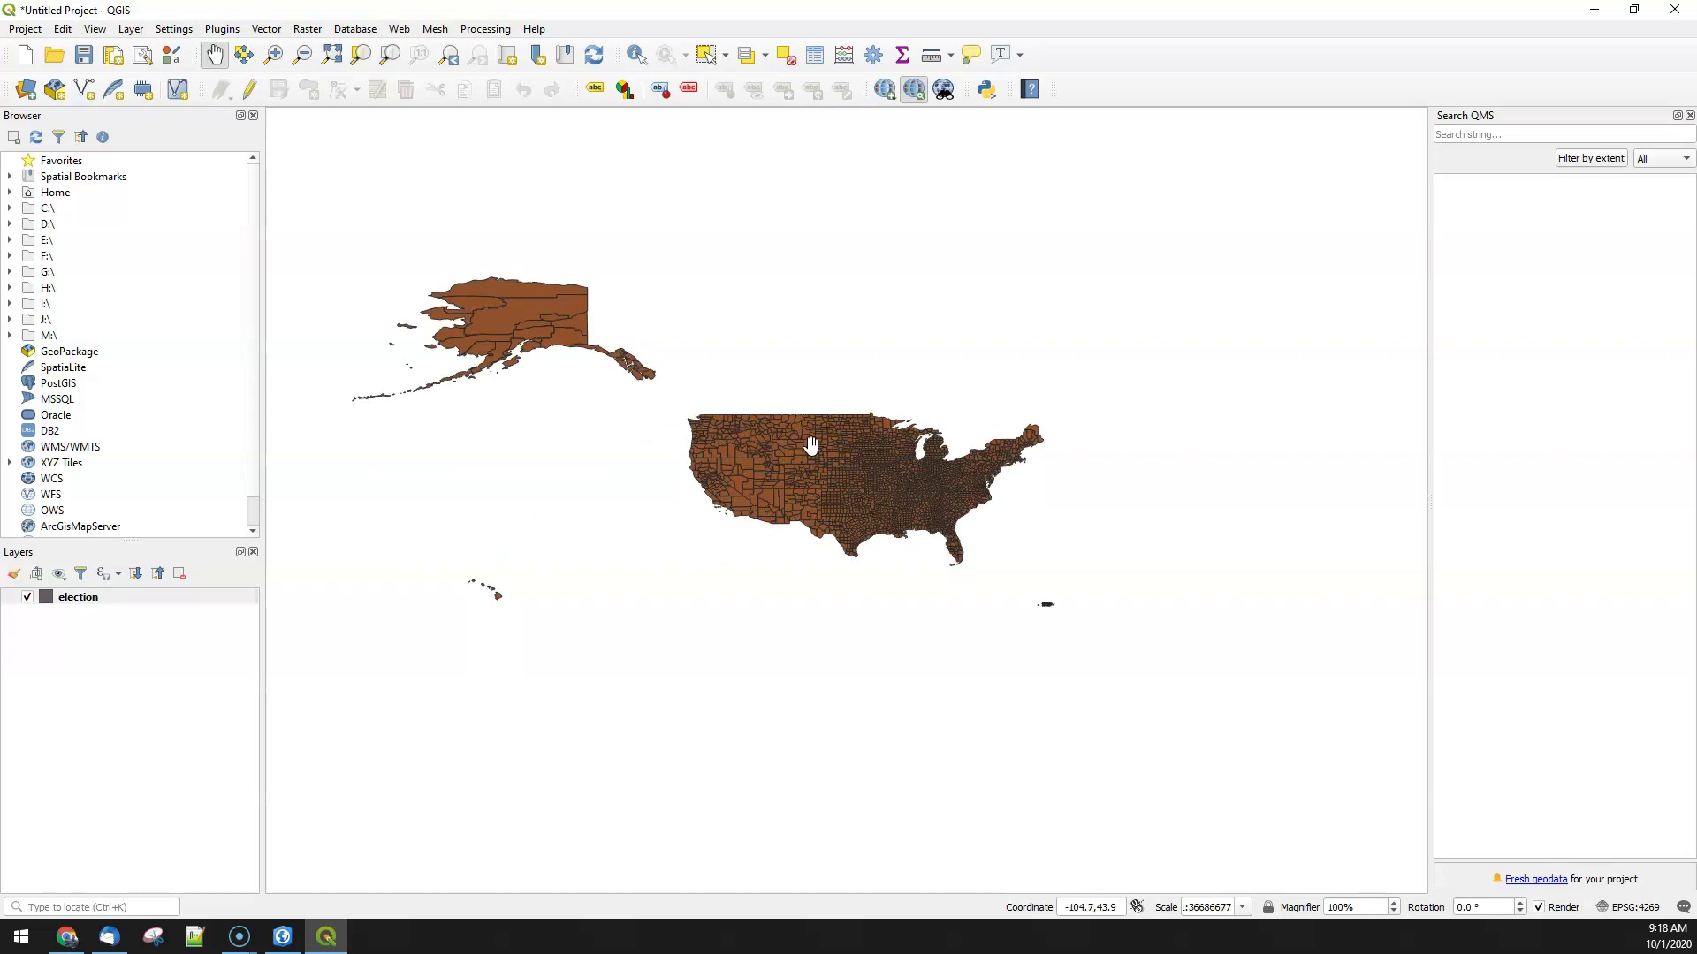
drag(810, 444, 814, 527)
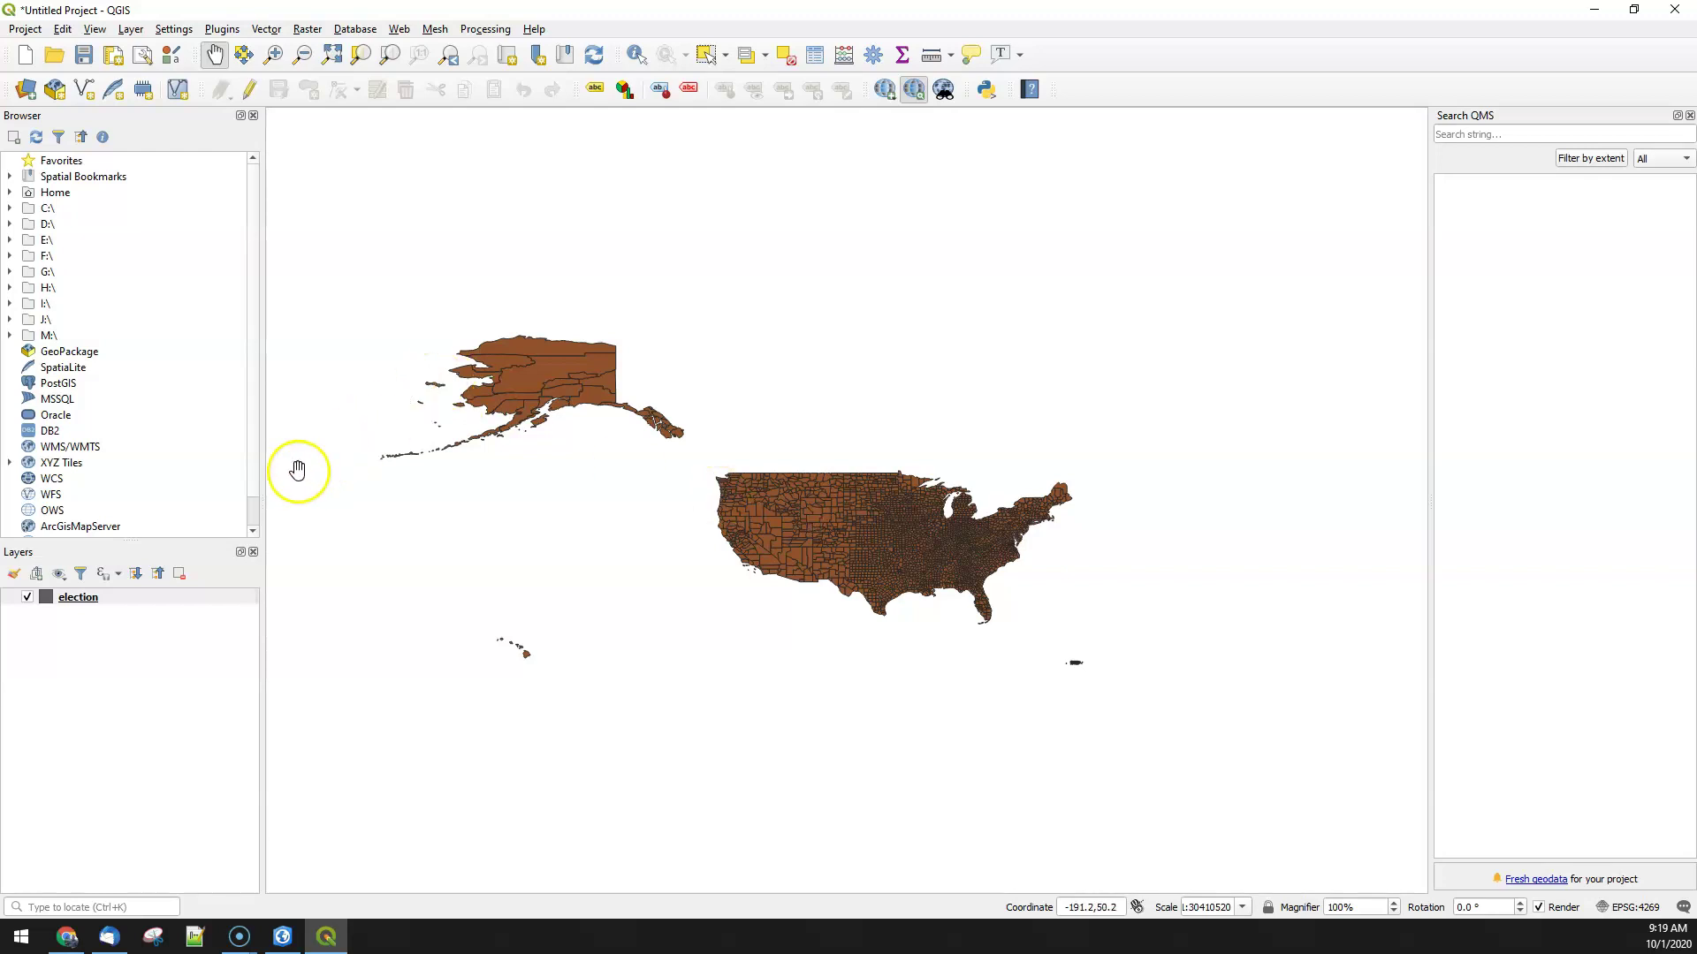
scroll(250, 511, down, 1)
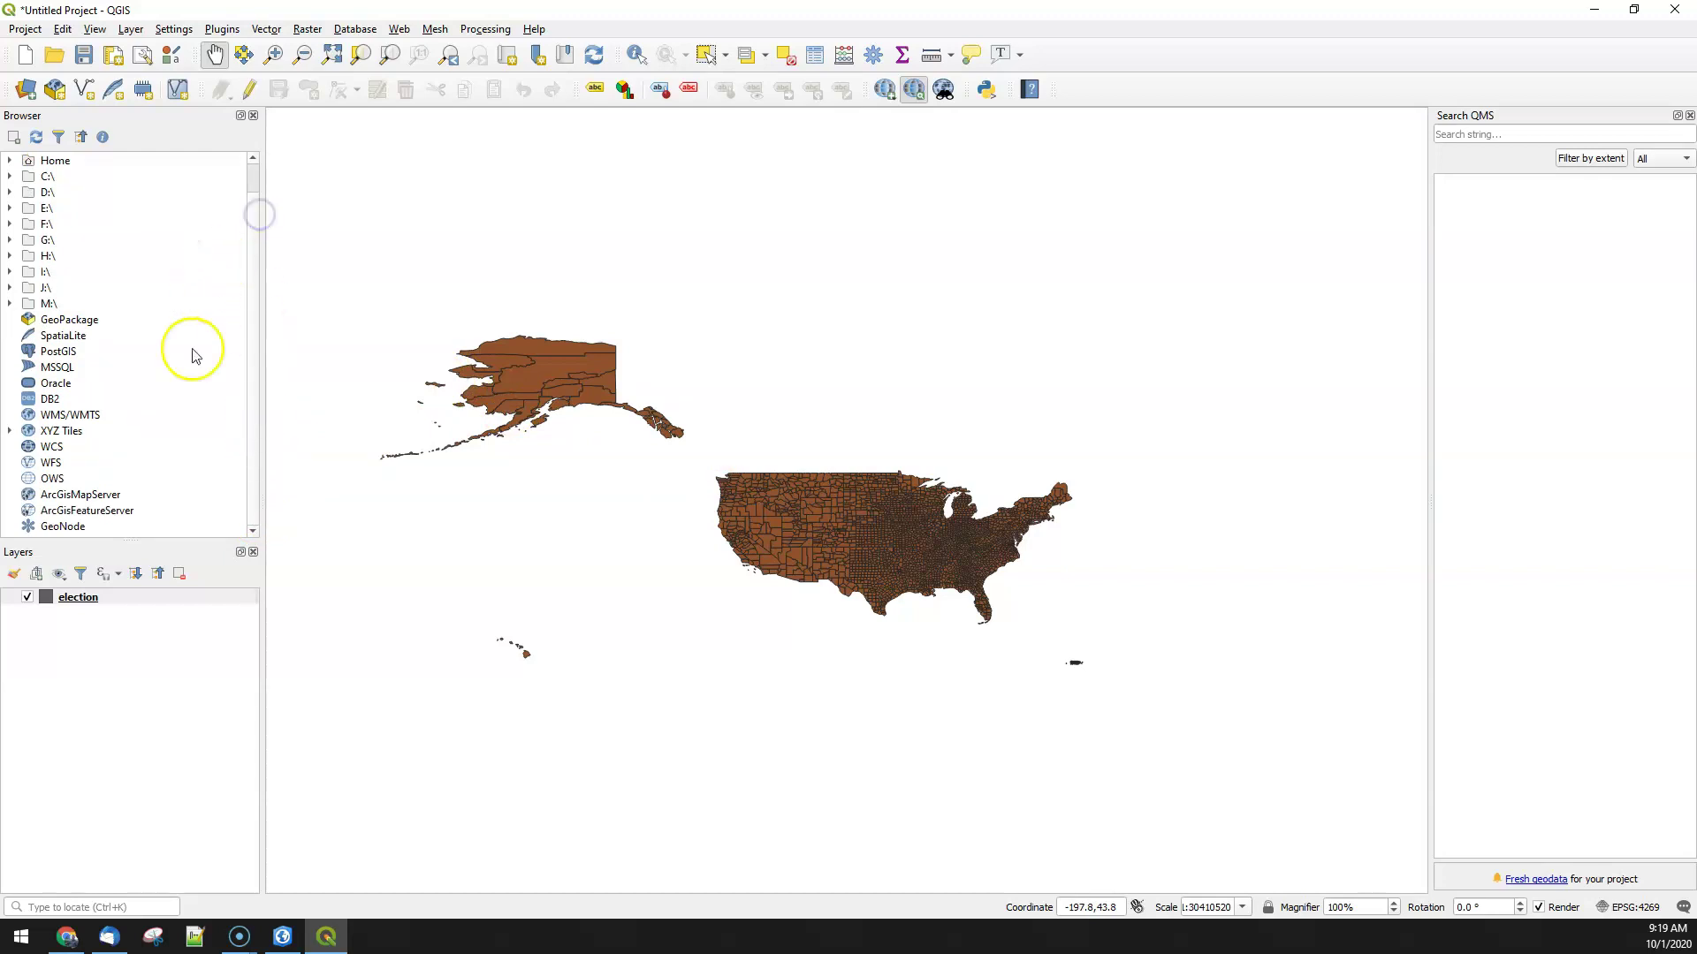
scroll(170, 429, up, 1)
right_click(131, 603)
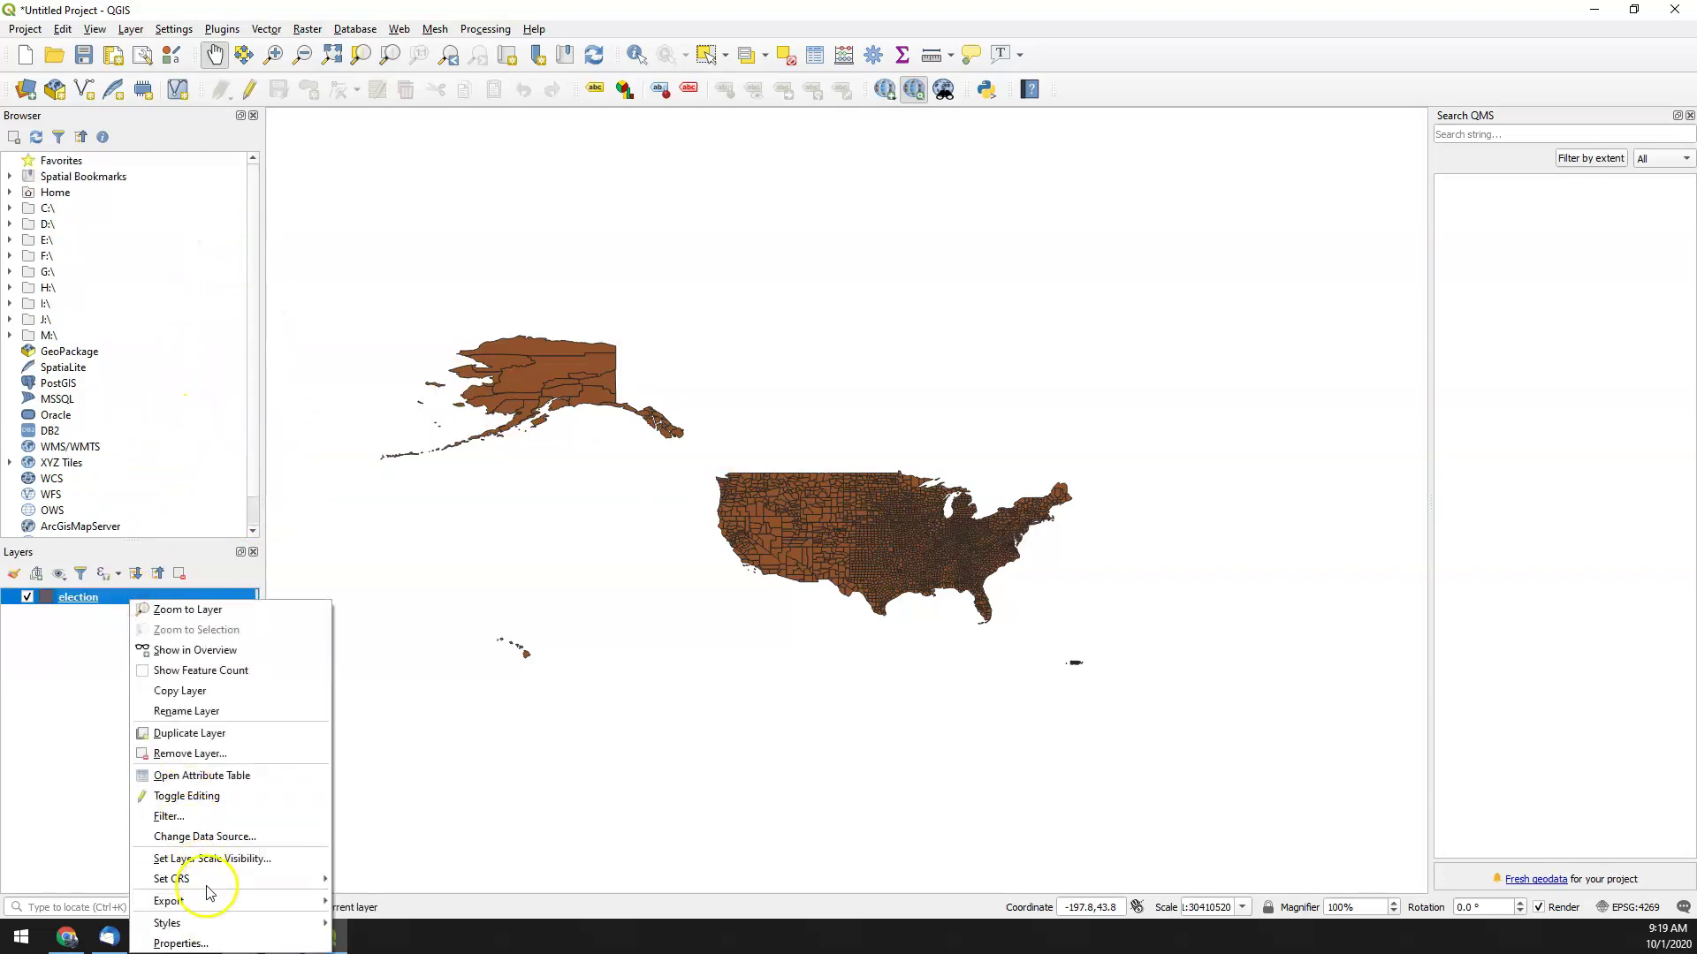
mouse_move(208, 901)
click(395, 887)
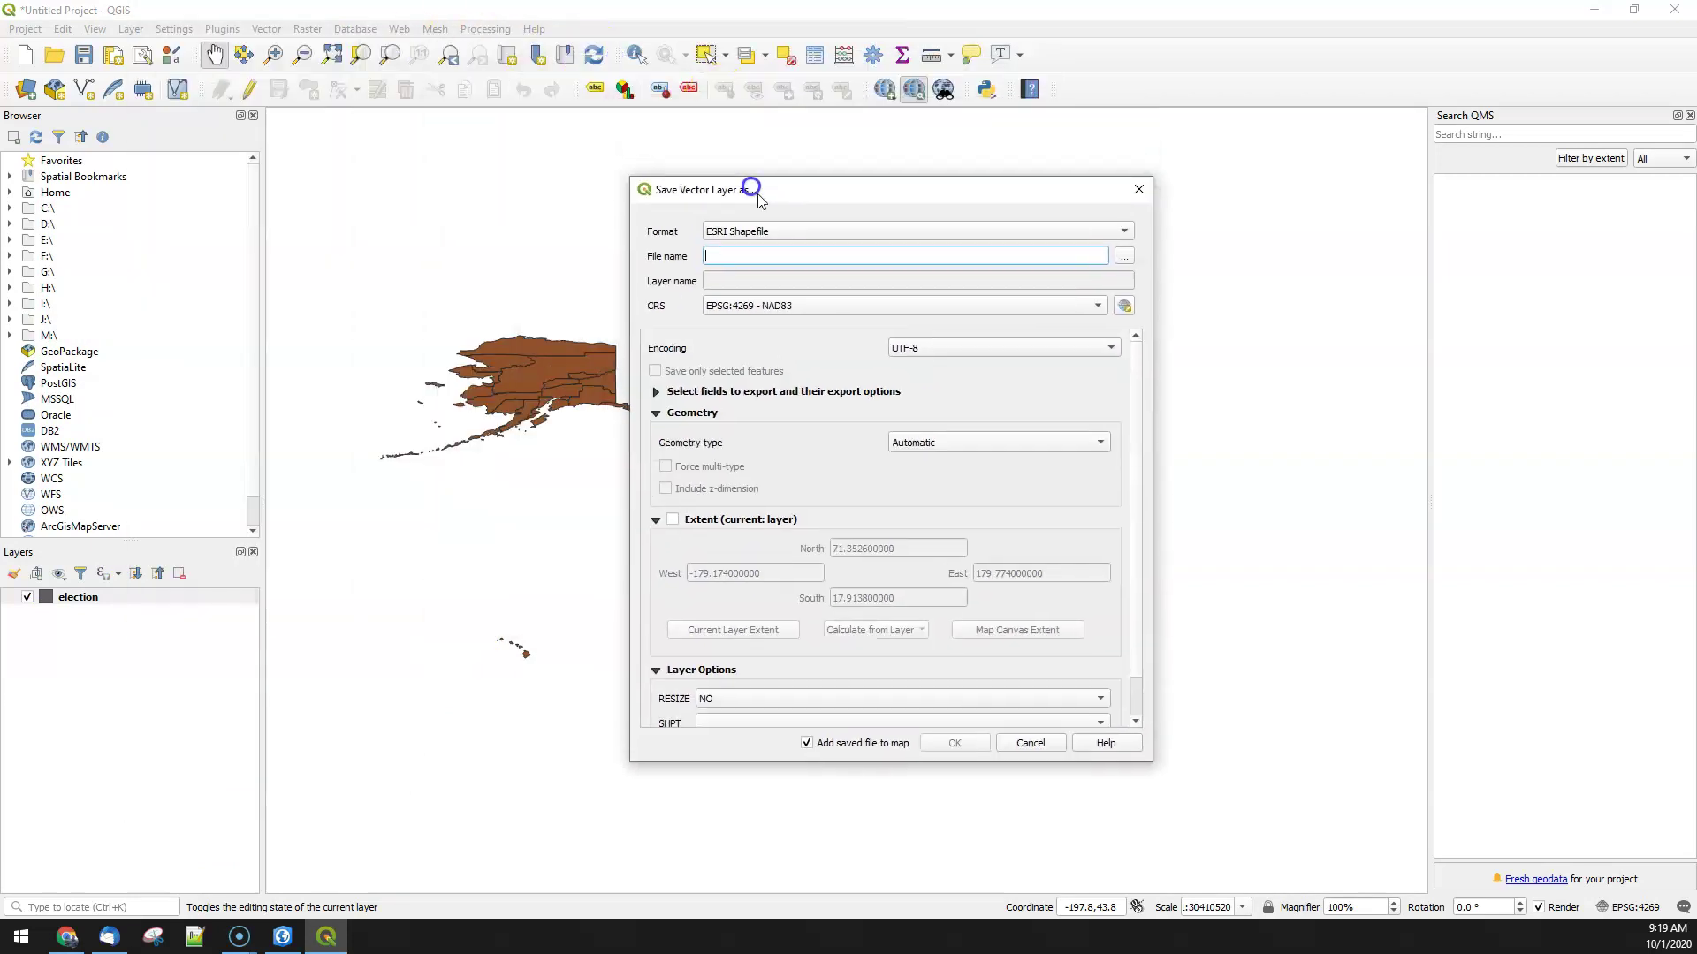
click(1125, 232)
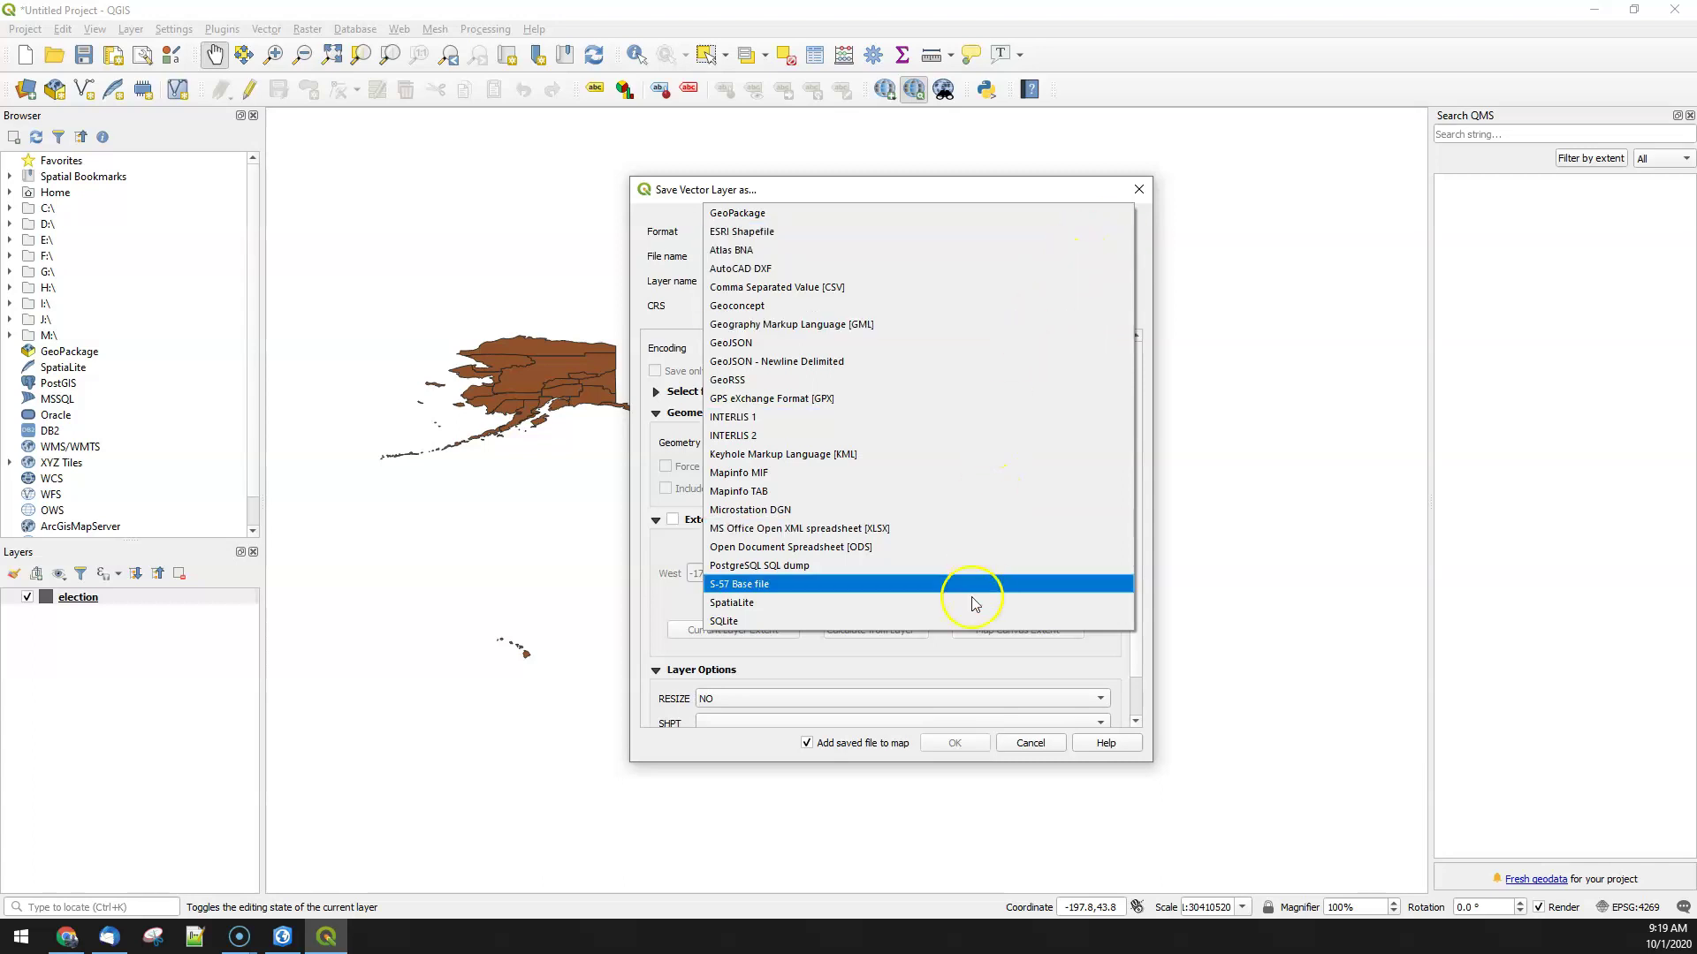
click(669, 654)
click(1036, 743)
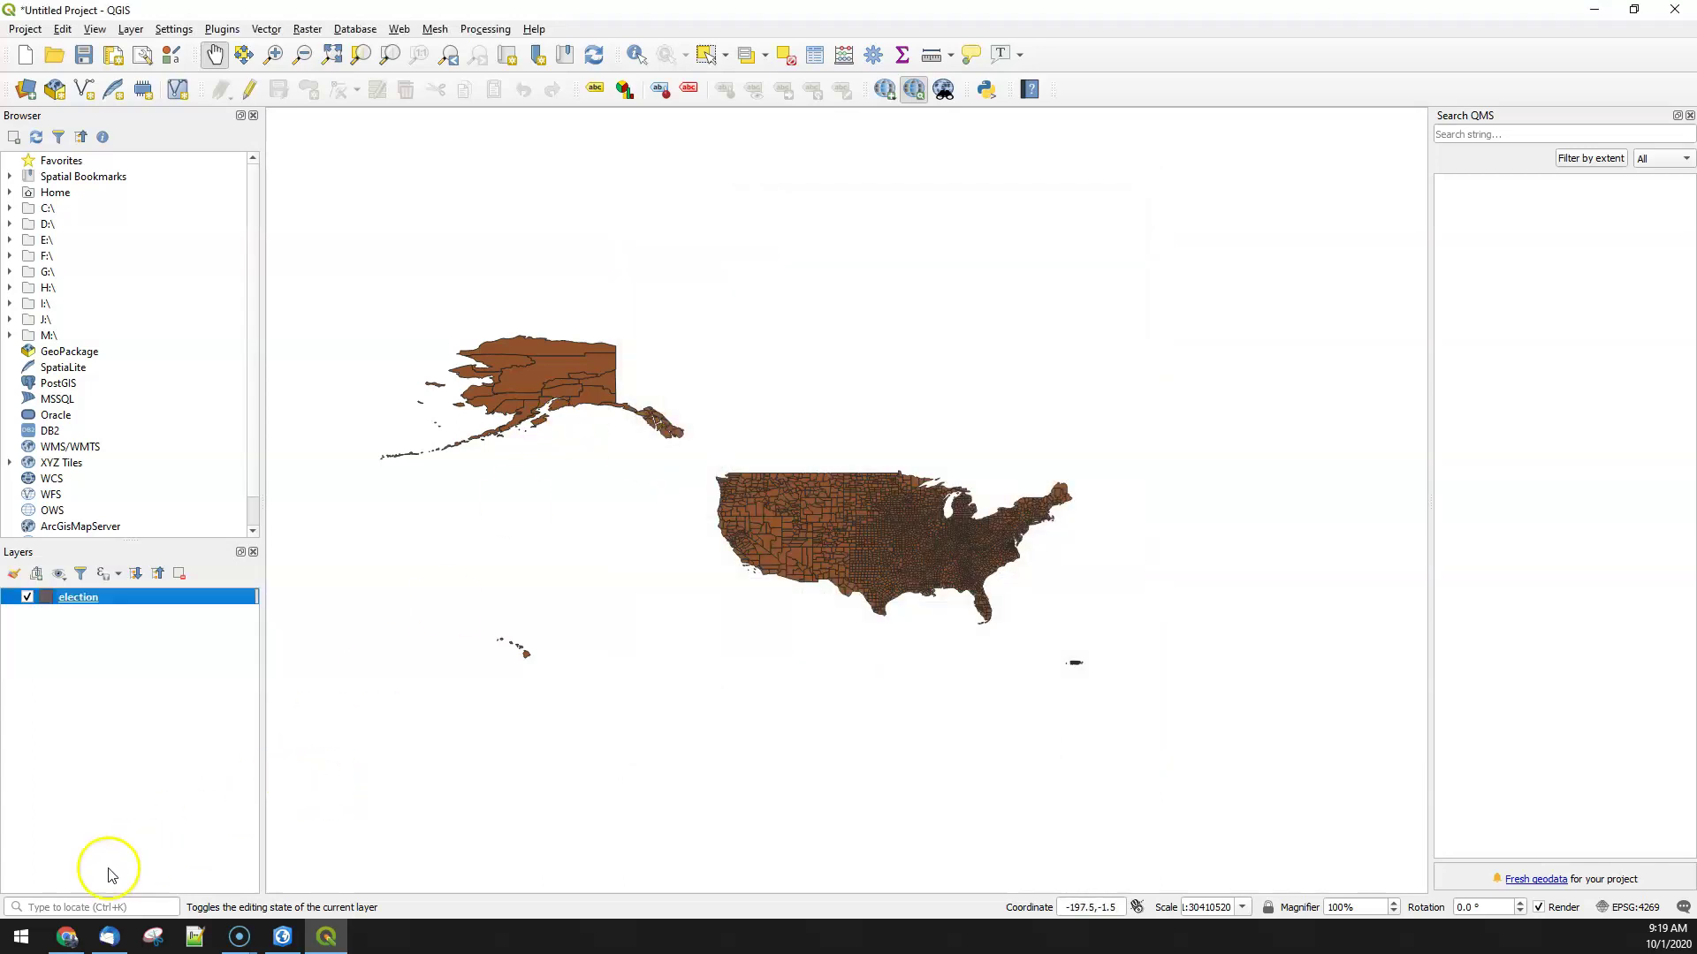